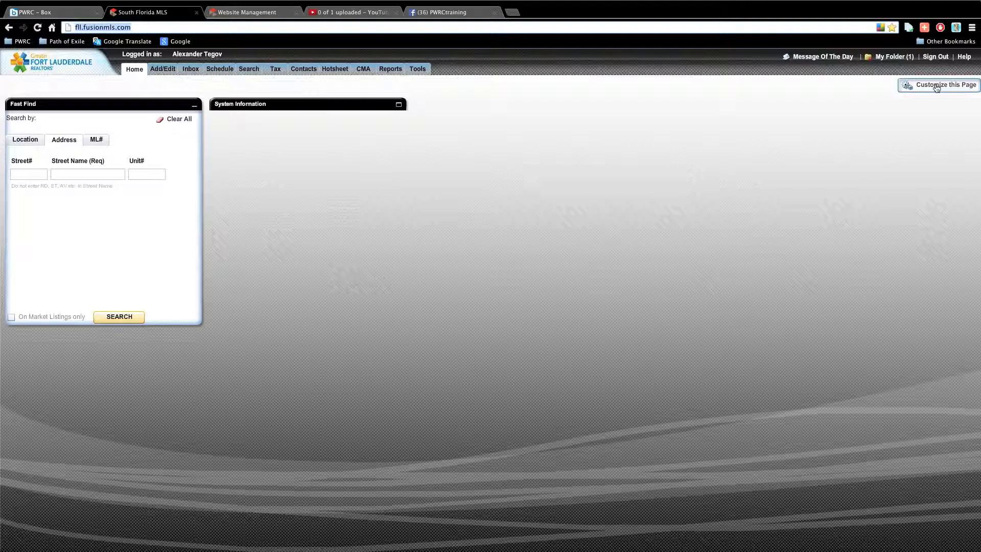
Add Prospecting, Today's Summary, Inventory Watch, Contacts, Website Activity, Resources, Hotsheet, MarketPulse and News, then save.
click(937, 88)
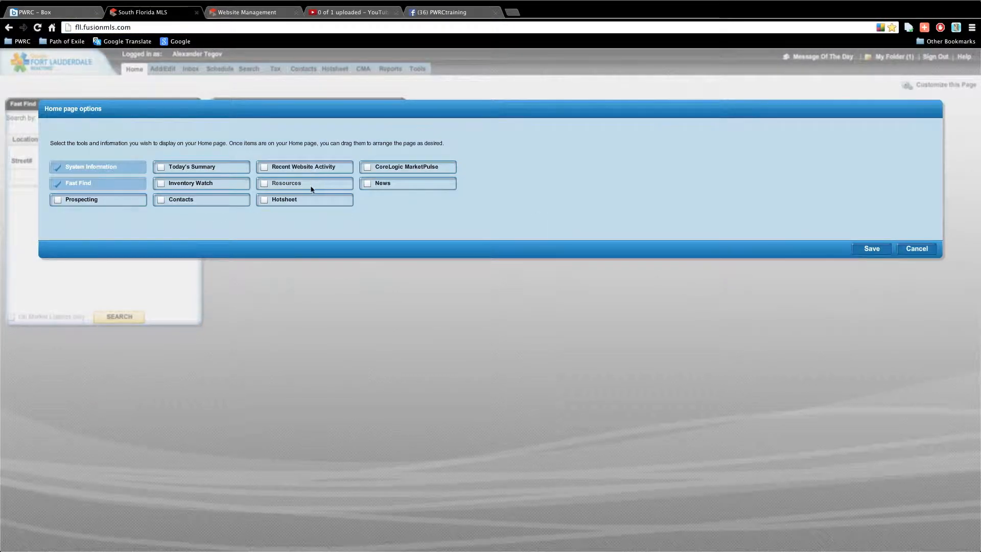
click(111, 198)
click(188, 171)
click(187, 184)
click(191, 199)
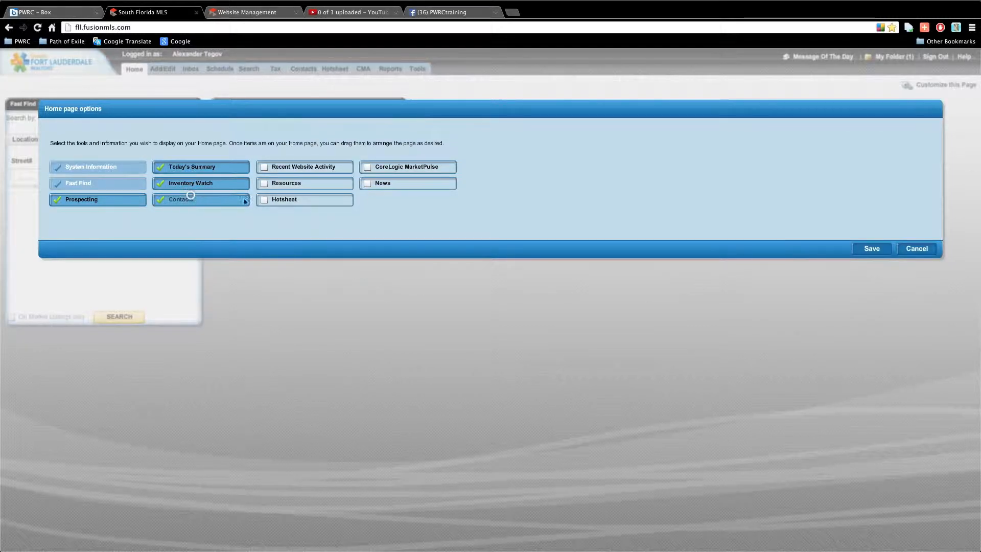
click(291, 167)
click(287, 184)
click(284, 199)
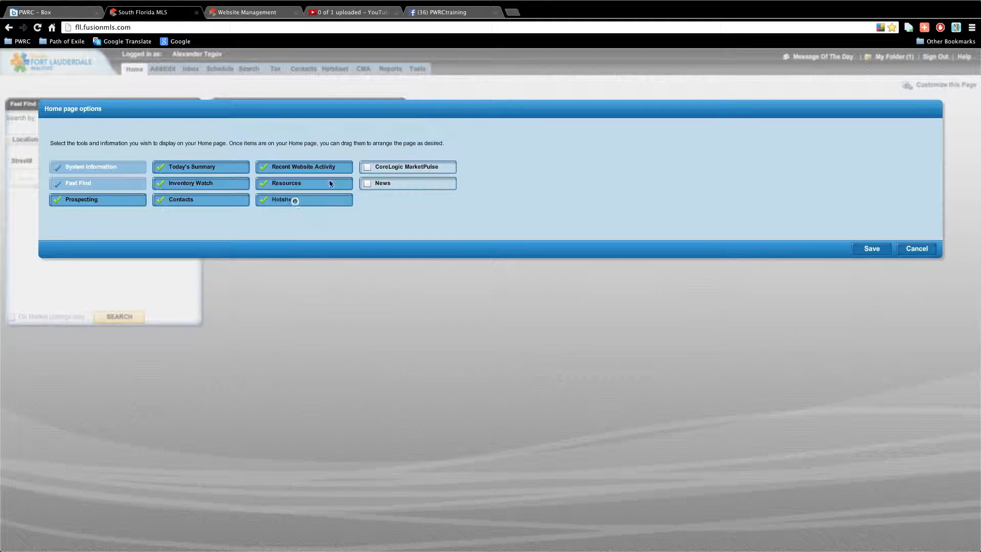
click(394, 167)
click(390, 183)
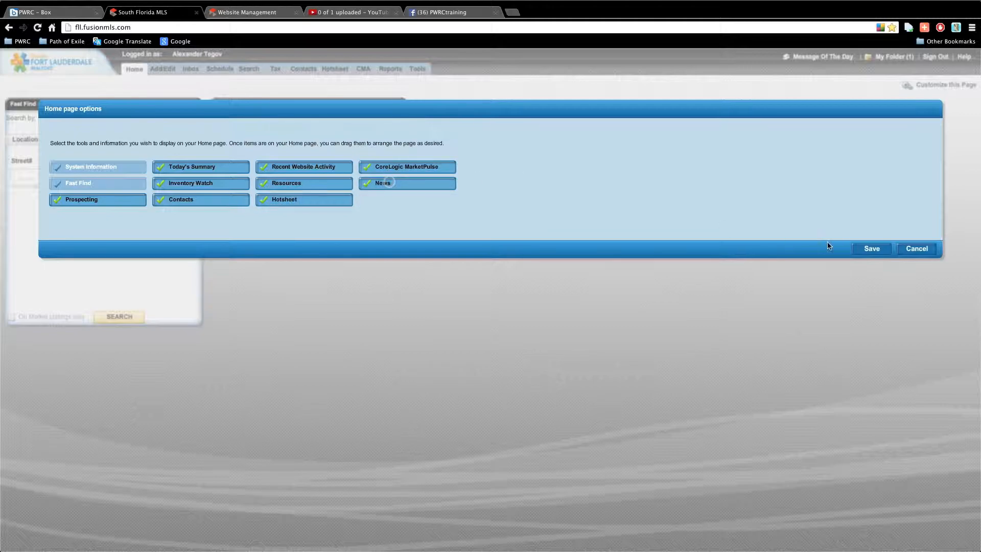
click(870, 249)
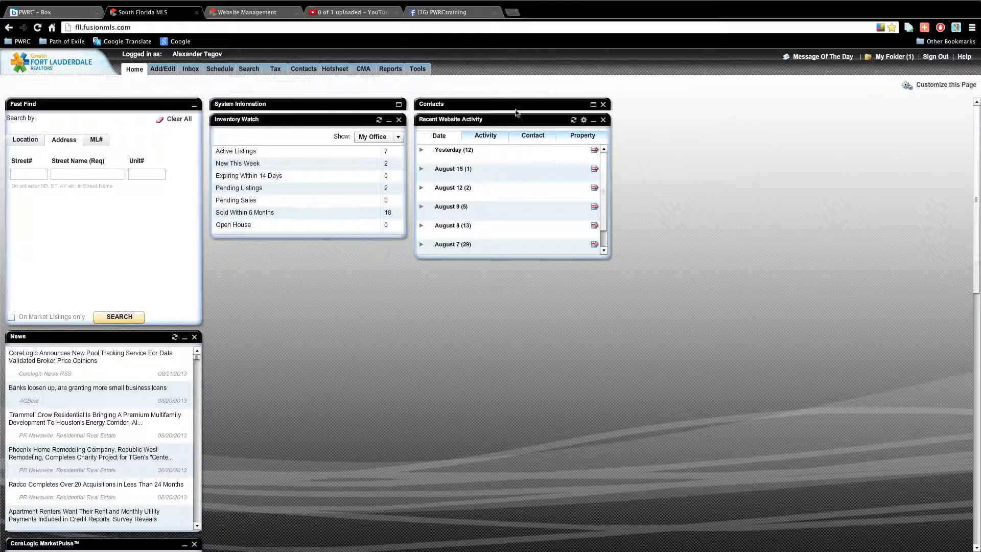
Reposition the Contacts panel, then place News under Inventory Watch and MarketPulse under Recent Website Activity.
click(594, 105)
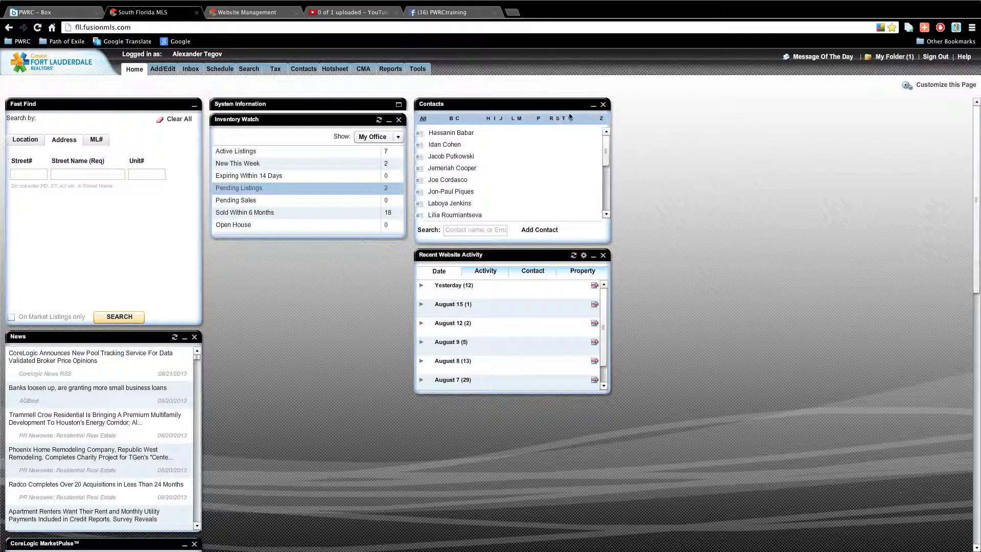
click(594, 104)
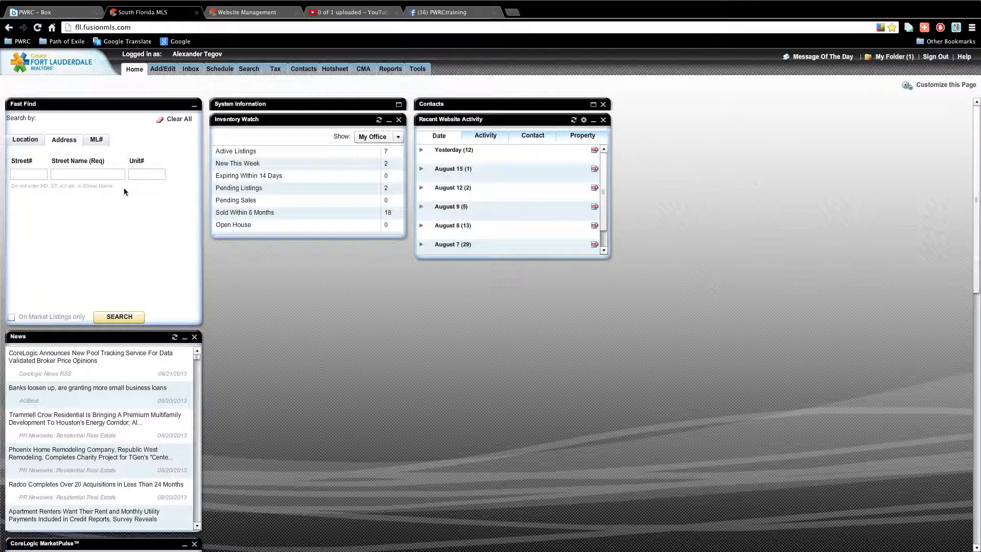
drag(466, 105, 764, 160)
drag(74, 337, 322, 245)
drag(130, 338, 519, 266)
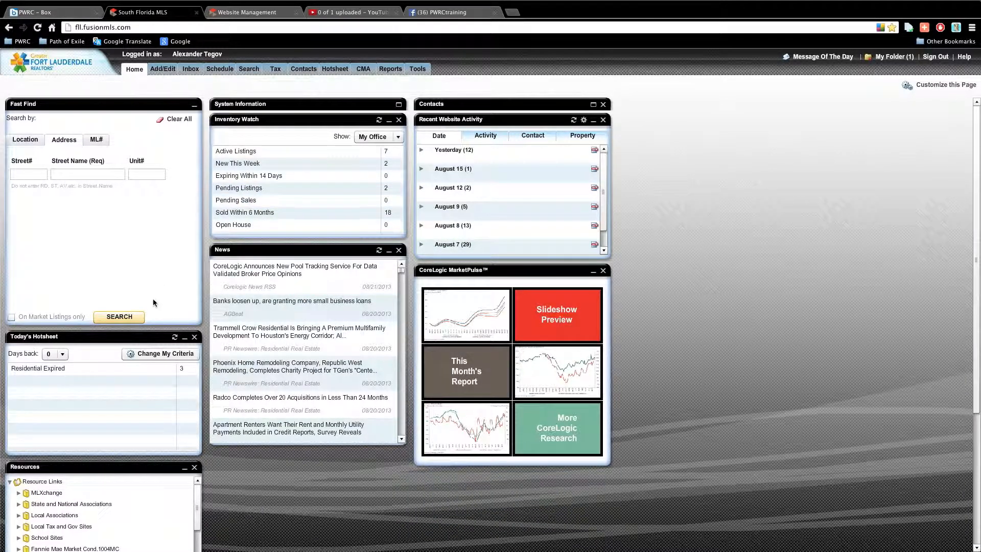
Collapse the Recent Website Activity, CoreLogic MarketPulse, News and Inventory Watch panels.
click(594, 119)
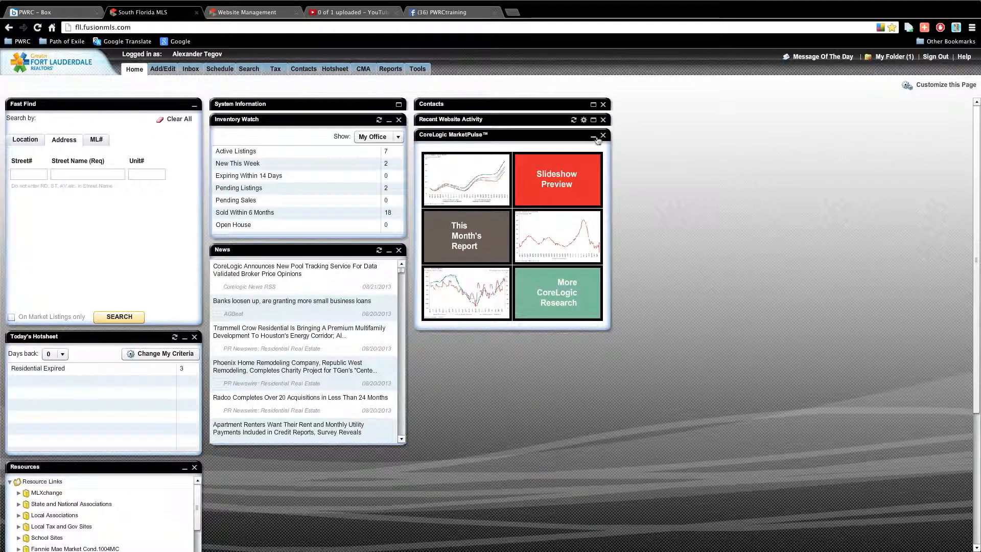
click(593, 135)
click(389, 250)
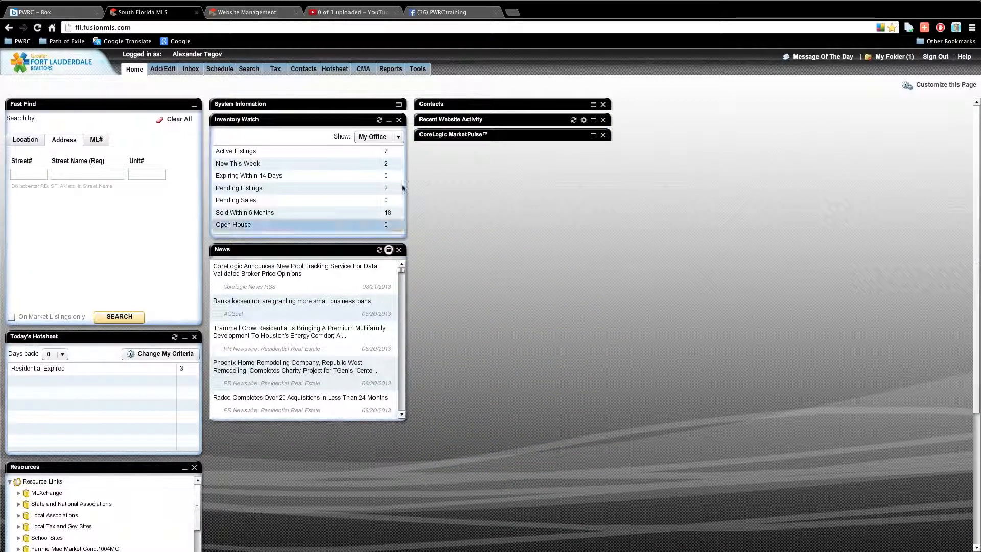
click(389, 120)
Move Today's Hotsheet into the middle column and Resources to the top of the right column.
drag(51, 337, 255, 151)
drag(105, 337, 501, 189)
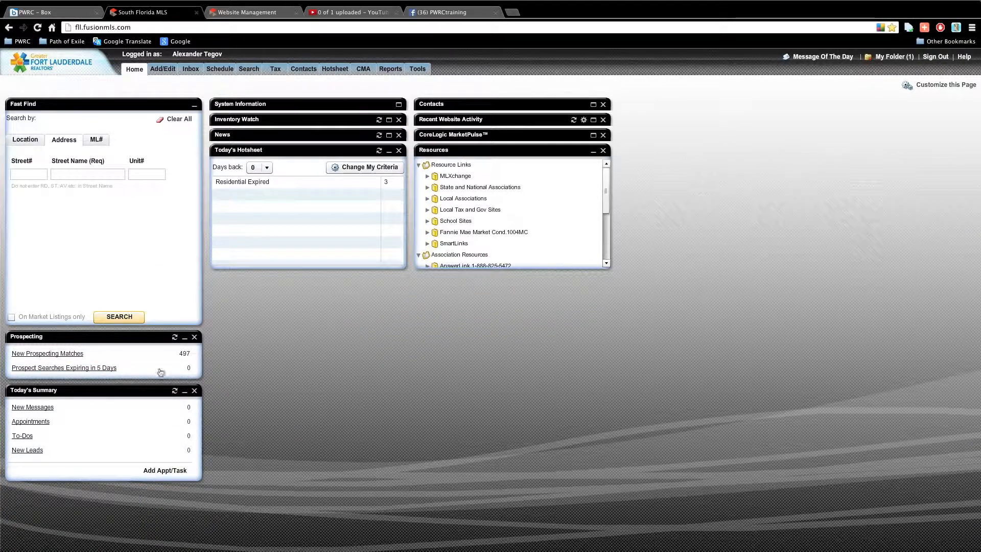
drag(482, 151, 499, 92)
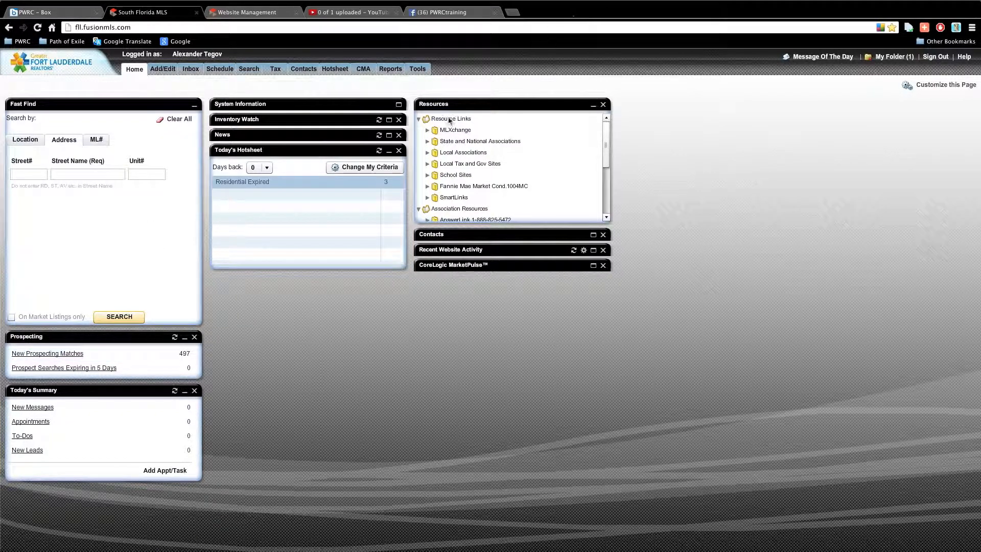
Browse the MLS Rules, MLXchange and School Sites resource folders, collapsing each again.
drag(607, 137, 606, 184)
click(427, 209)
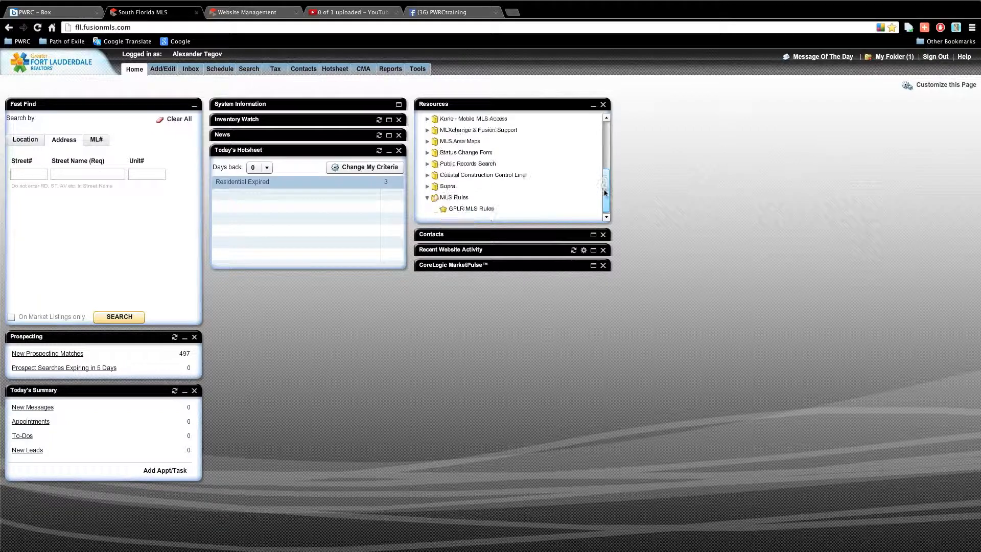
drag(603, 173, 605, 129)
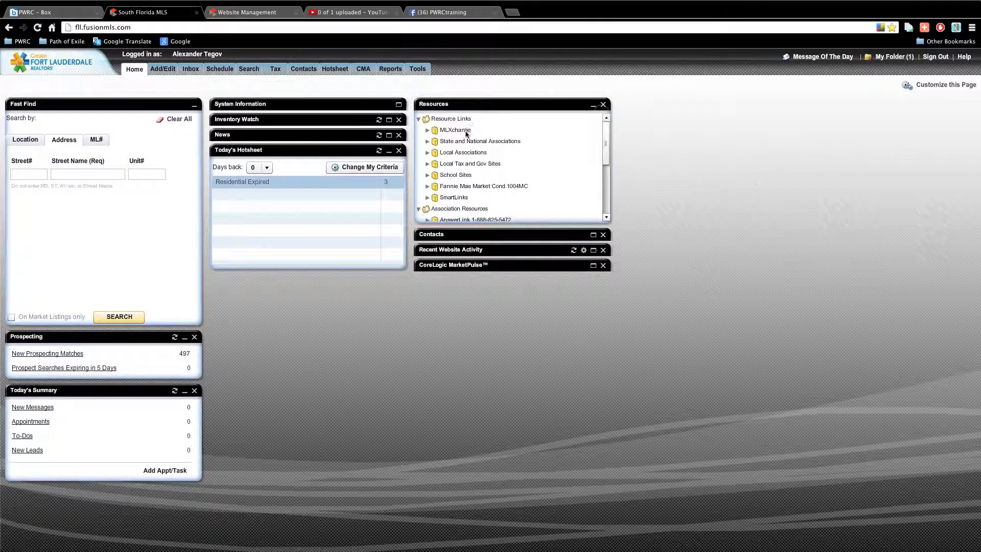
click(427, 130)
click(429, 131)
click(427, 176)
click(427, 175)
mouse_move(608, 145)
mouse_down()
mouse_move(607, 193)
mouse_move(600, 158)
mouse_up()
click(427, 198)
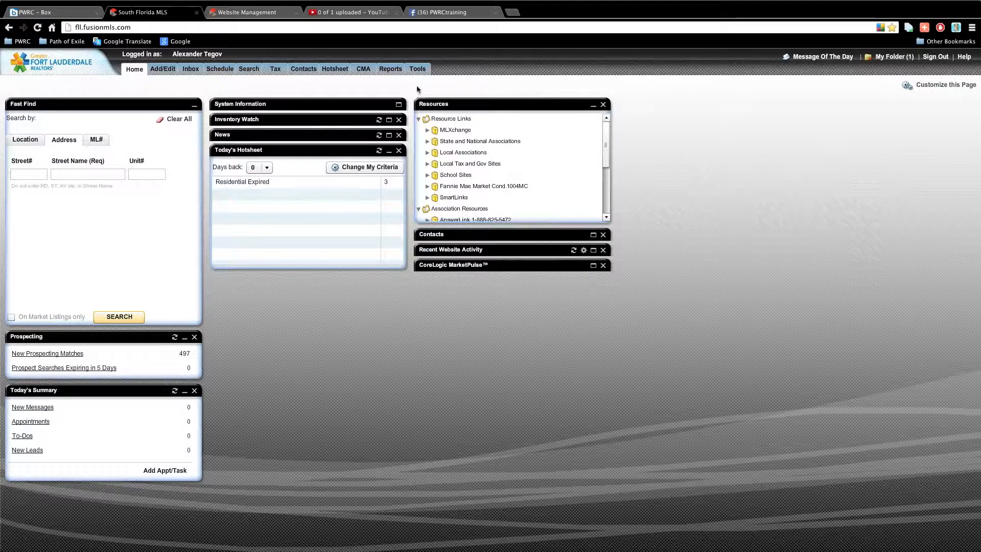
Expand Recent Website Activity, glance at yesterday's entries, and expand CoreLogic MarketPulse.
click(594, 235)
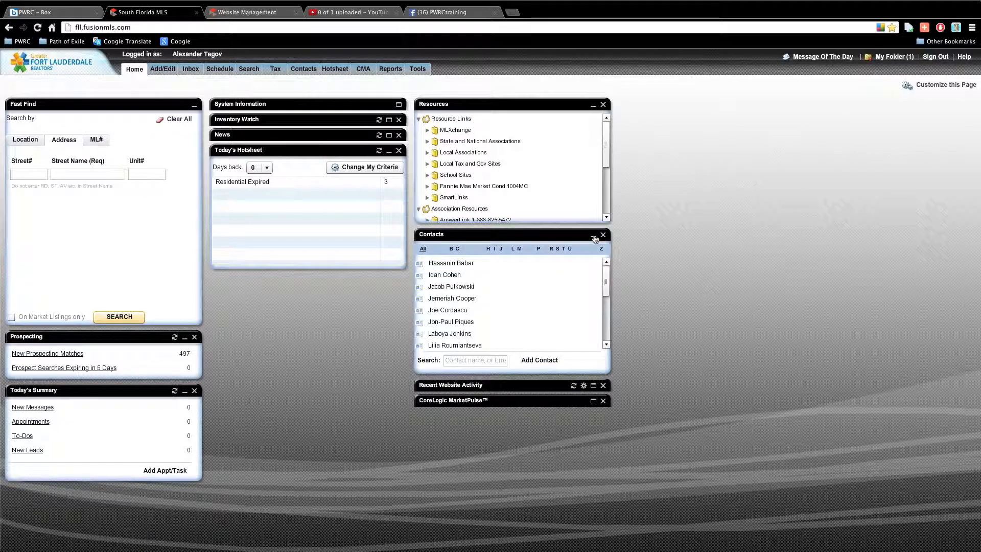
click(594, 236)
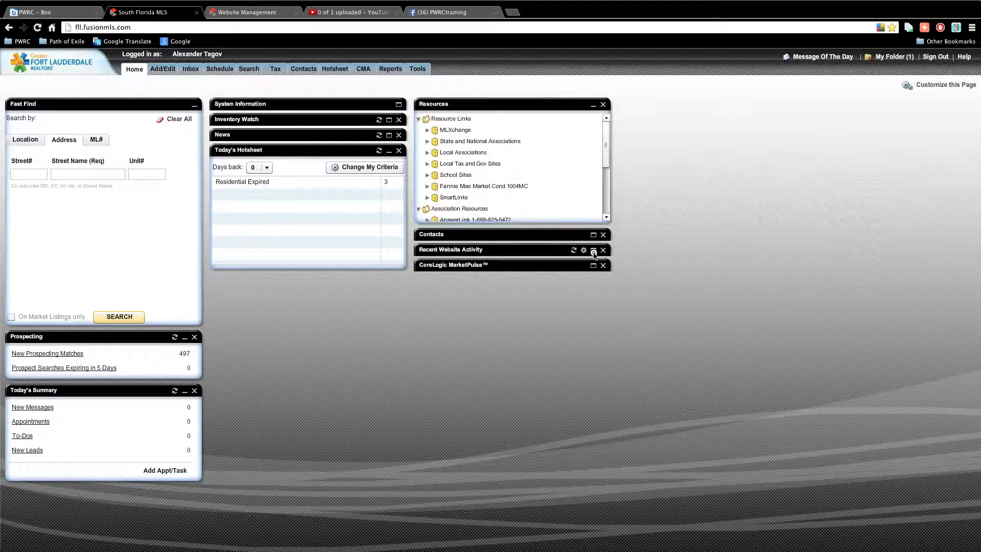
click(594, 250)
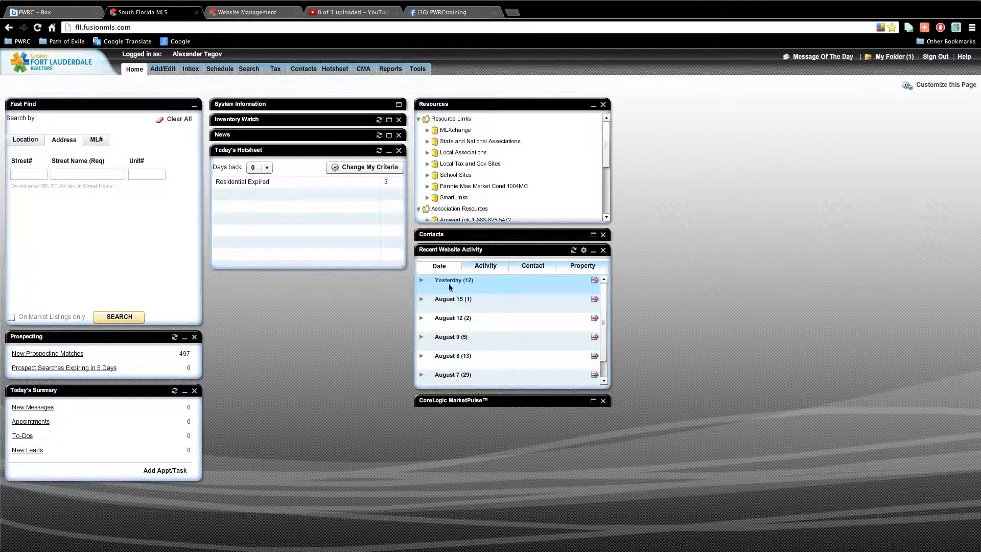
click(427, 282)
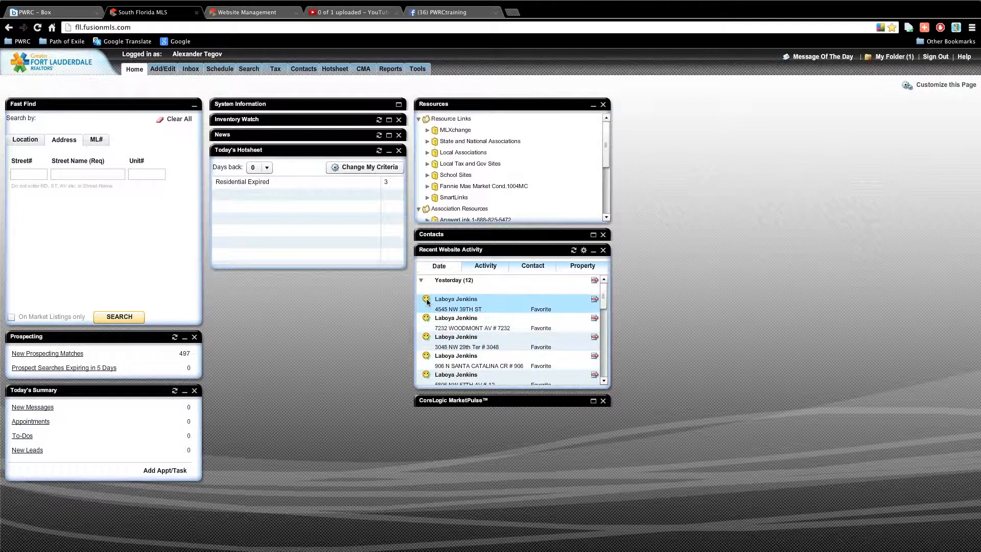
click(422, 282)
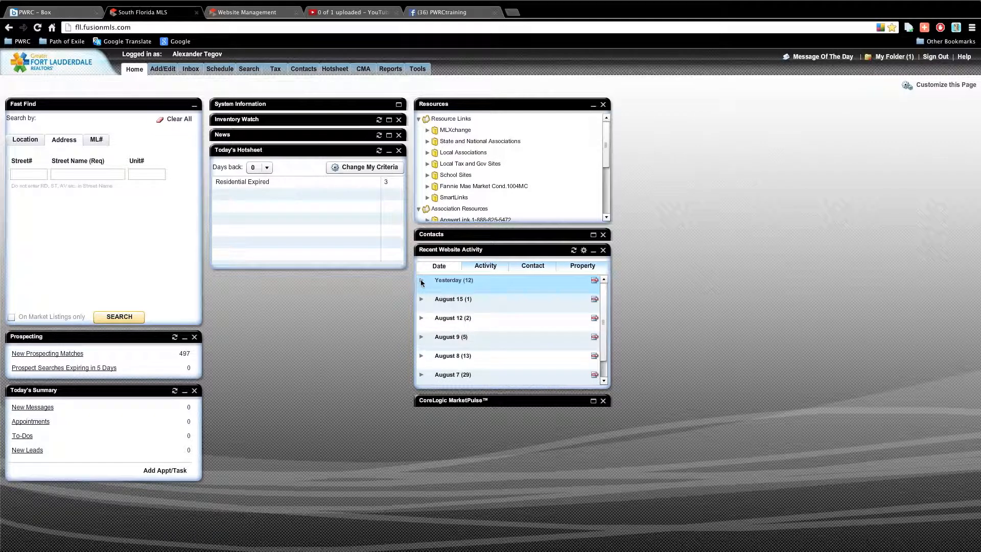
click(593, 402)
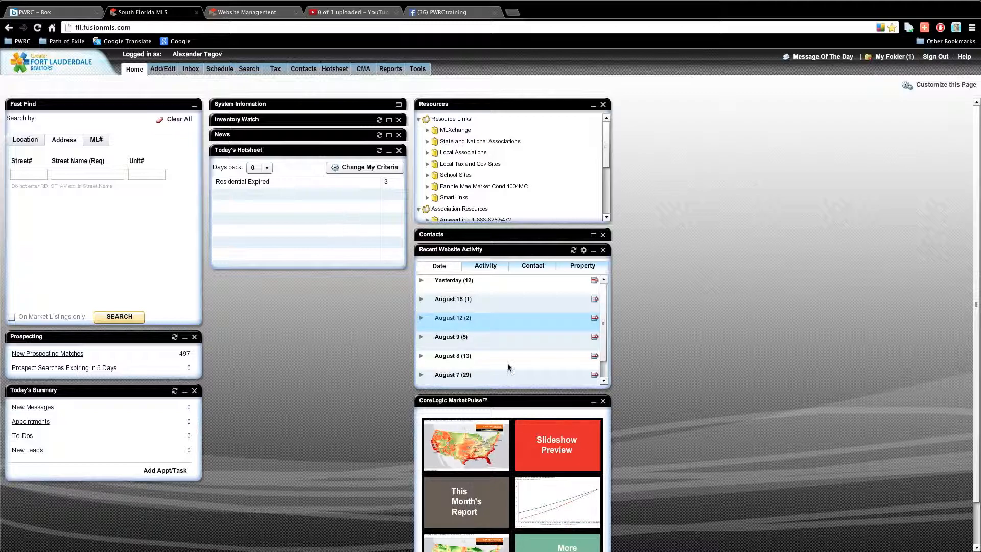
Collapse Today's Hotsheet and expand News and Inventory Watch, keeping Inventory Watch on My Office.
mouse_move(263, 149)
mouse_down()
mouse_move(270, 169)
mouse_move(265, 152)
mouse_up()
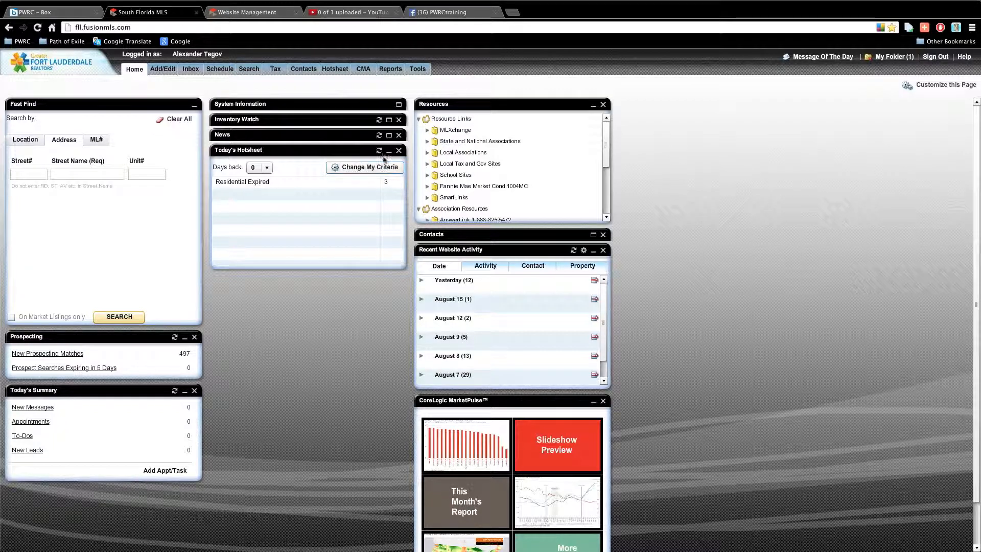
click(389, 151)
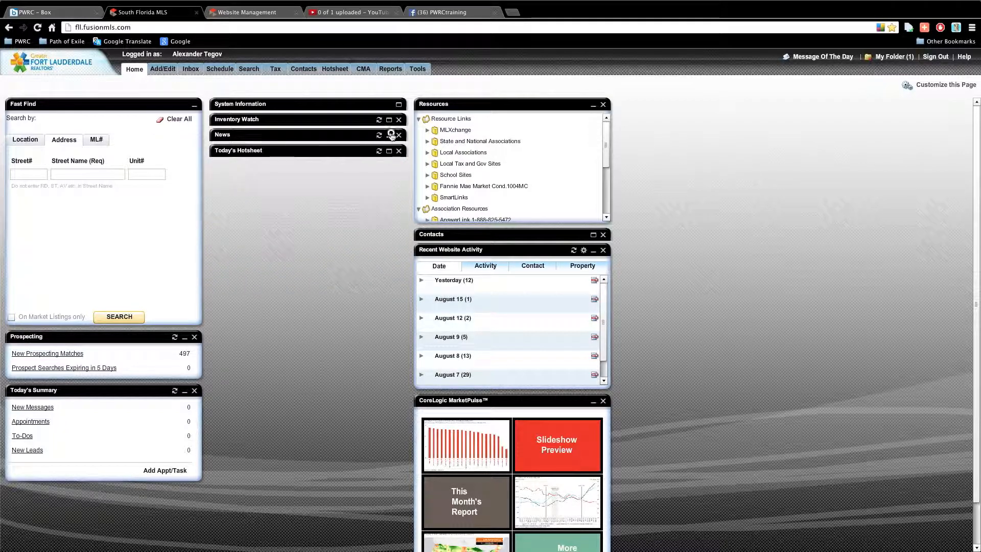
click(391, 134)
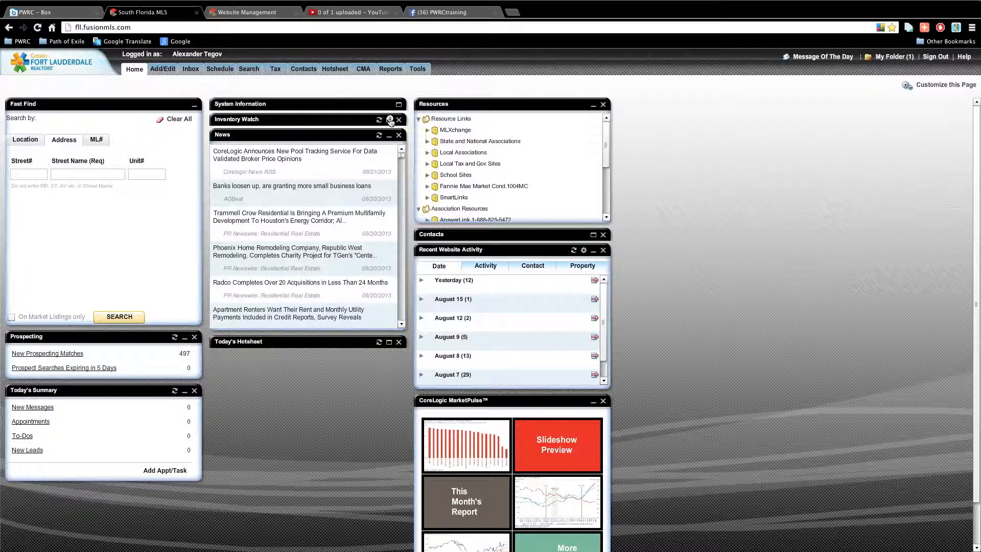
click(390, 120)
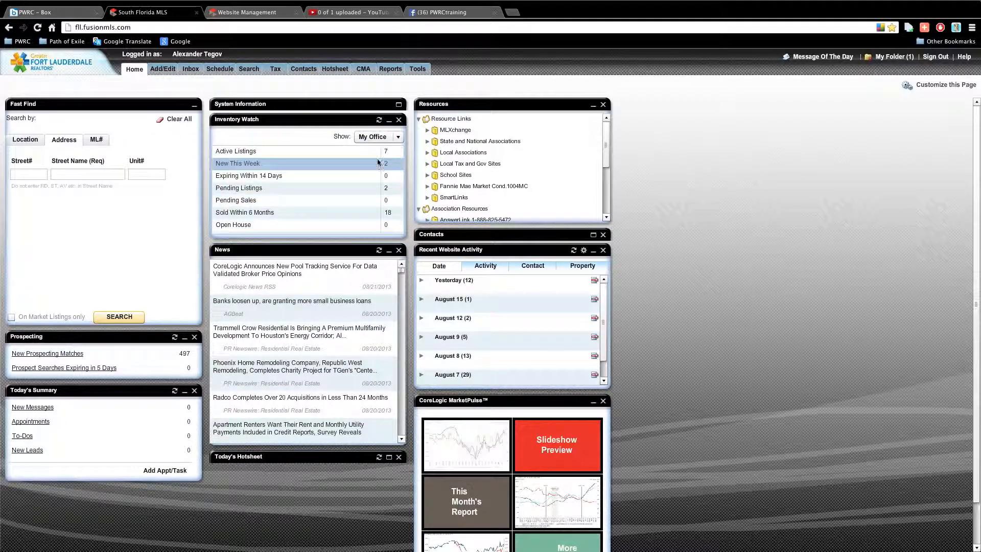
click(358, 137)
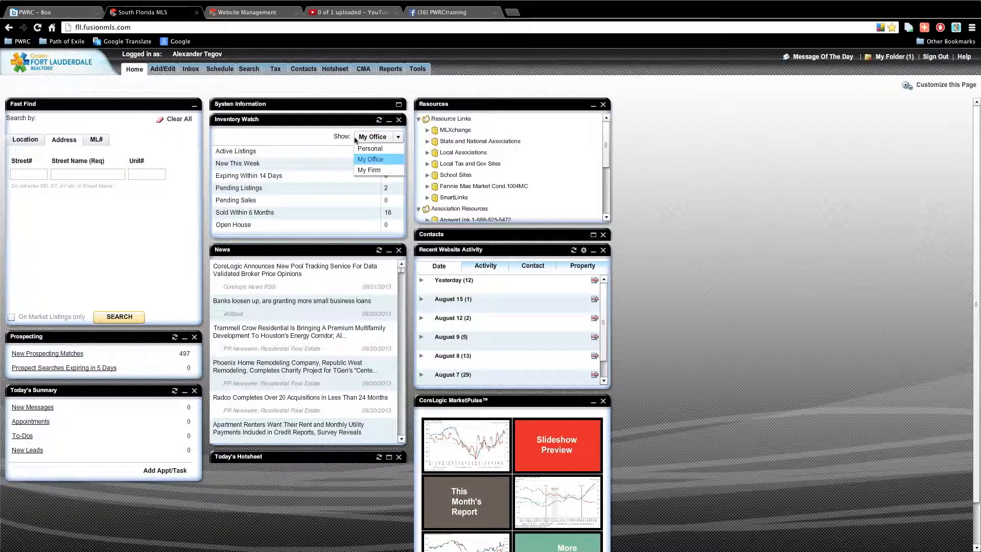
click(326, 116)
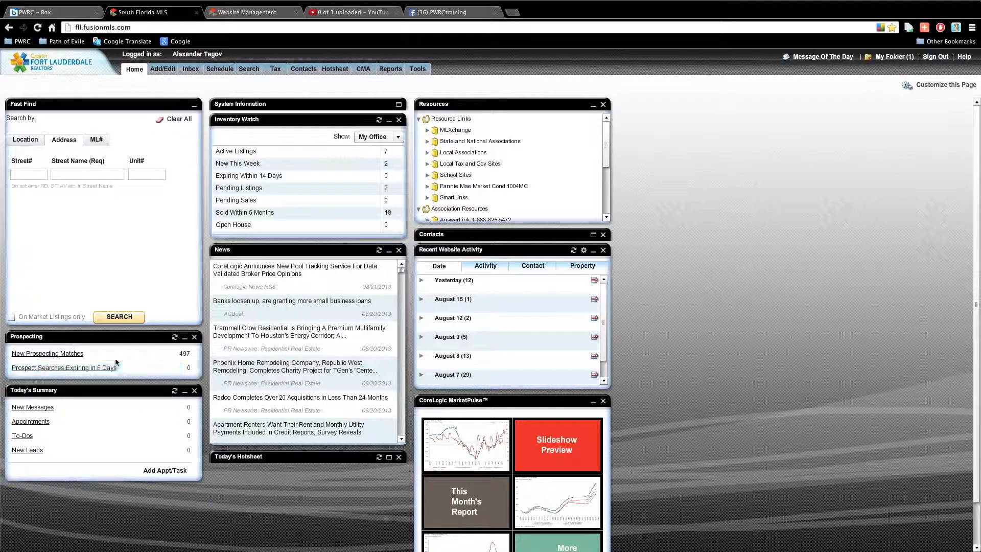
Check Fast Find's location search radius and property type options without changing them.
click(17, 138)
click(66, 136)
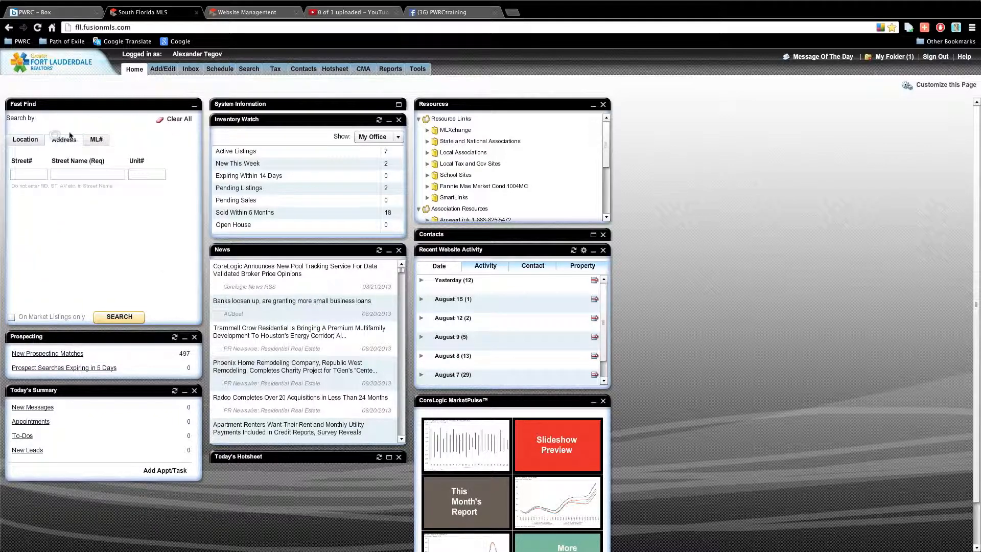
click(38, 141)
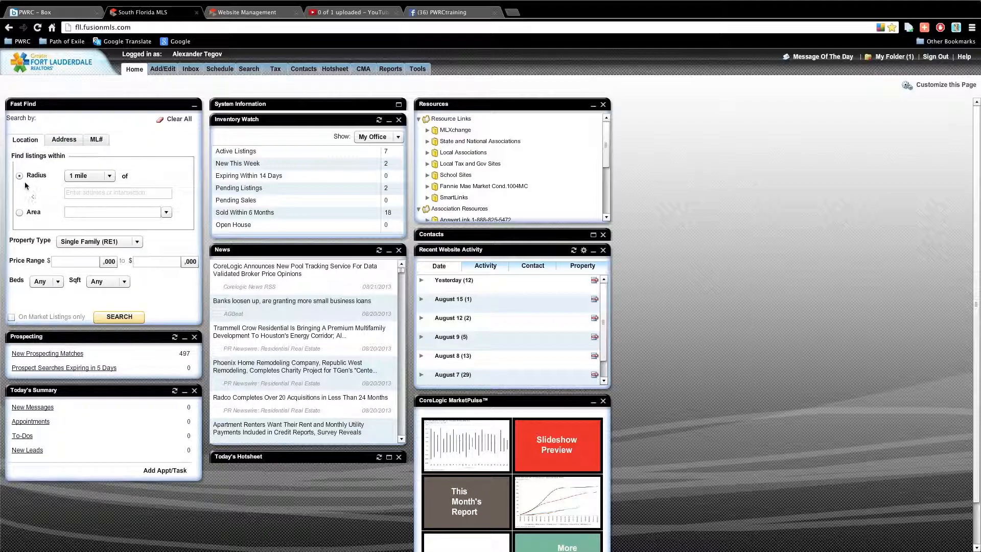
click(80, 173)
click(79, 173)
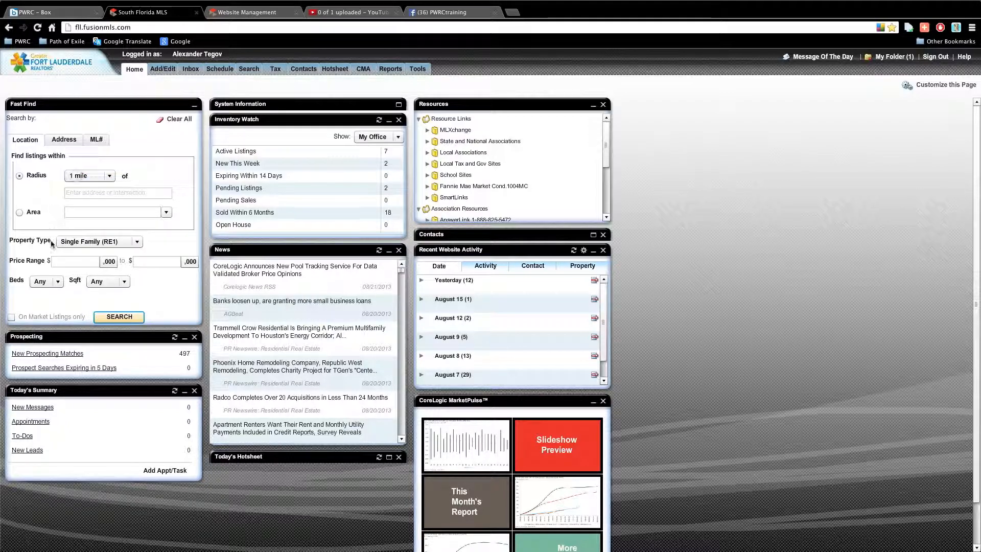
click(100, 241)
click(87, 249)
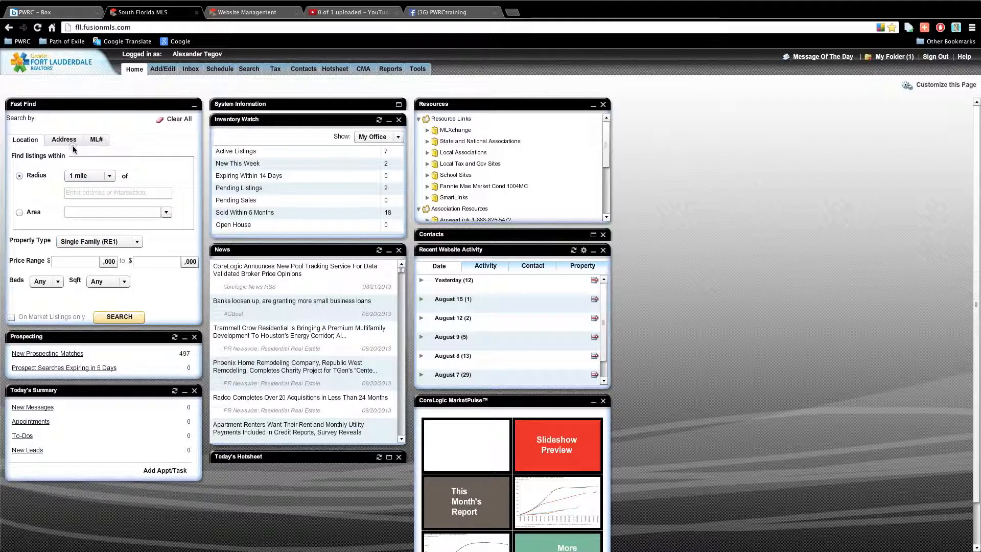
Switch Fast Find to ML# search with the cursor in its entry box.
click(64, 140)
click(96, 140)
click(70, 192)
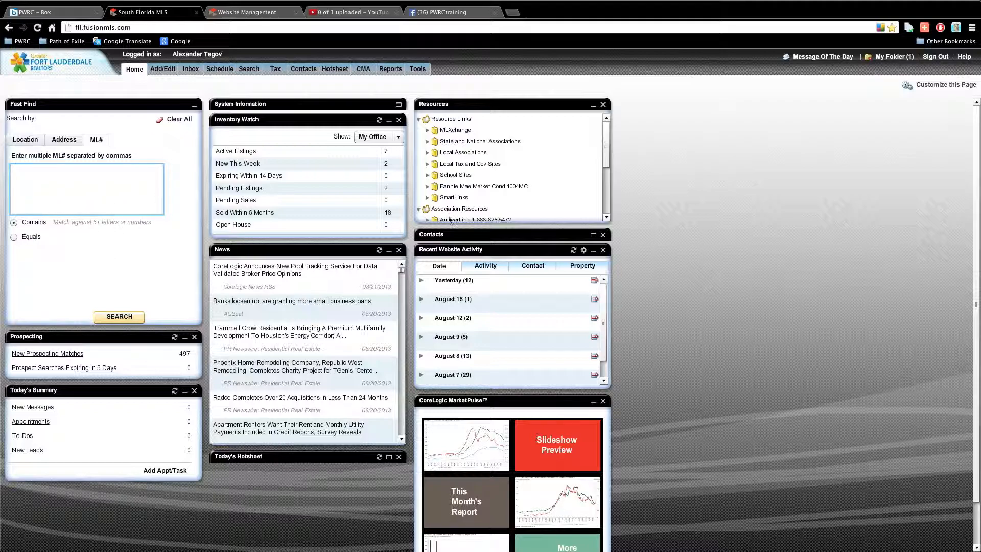
click(282, 200)
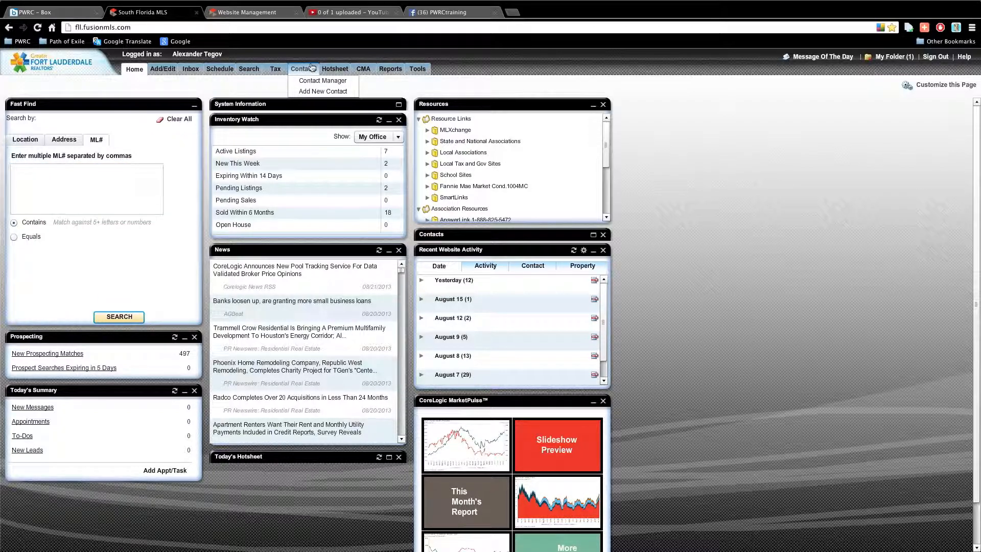
Open the Contacts tab and choose Add New Contact from the Contacts menu.
click(312, 68)
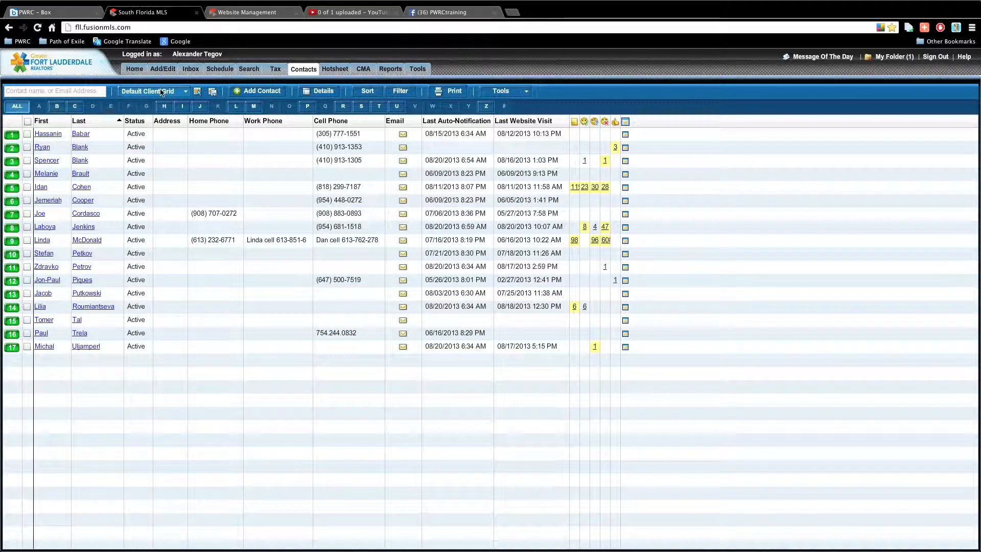
mouse_move(304, 71)
click(310, 92)
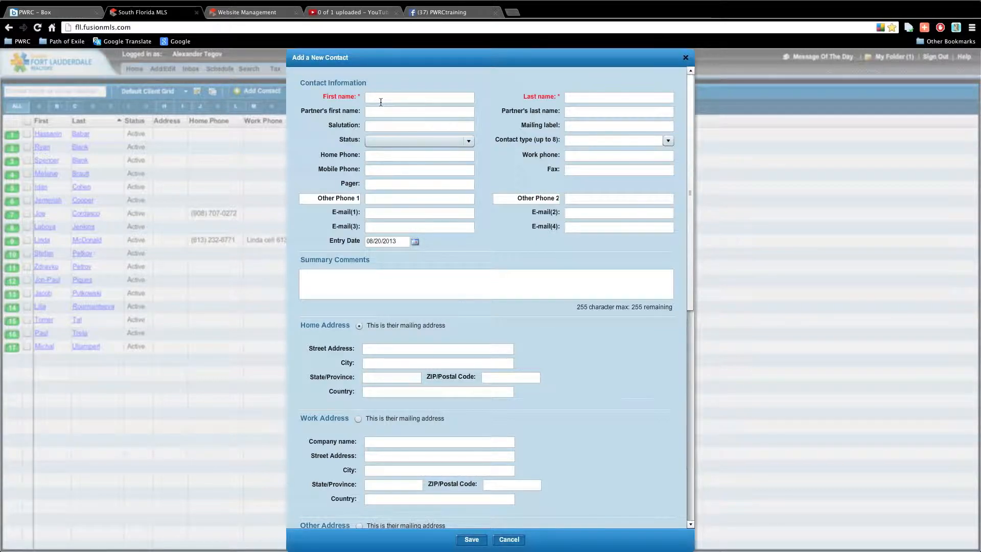
Enter the new contact's first and last name.
drag(691, 228, 685, 141)
click(636, 99)
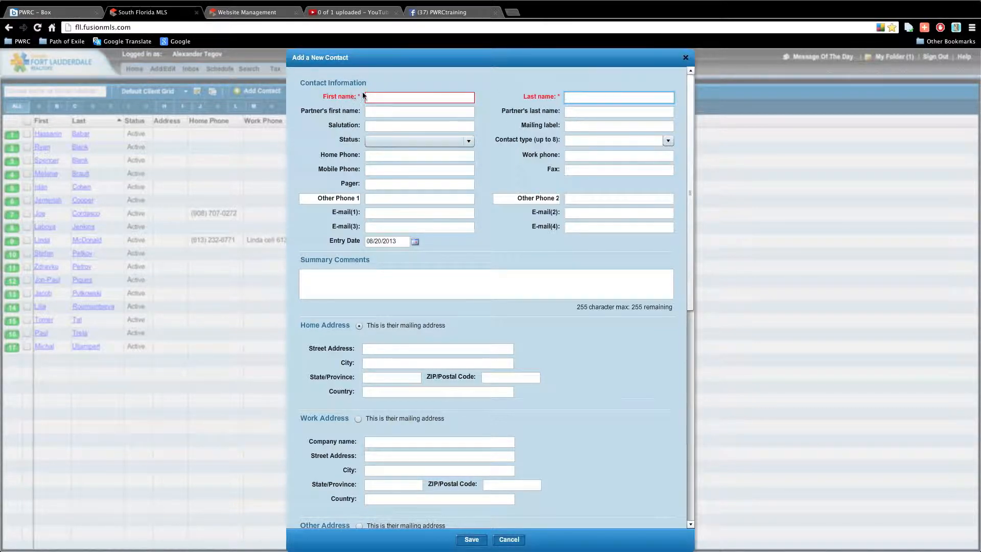
click(391, 96)
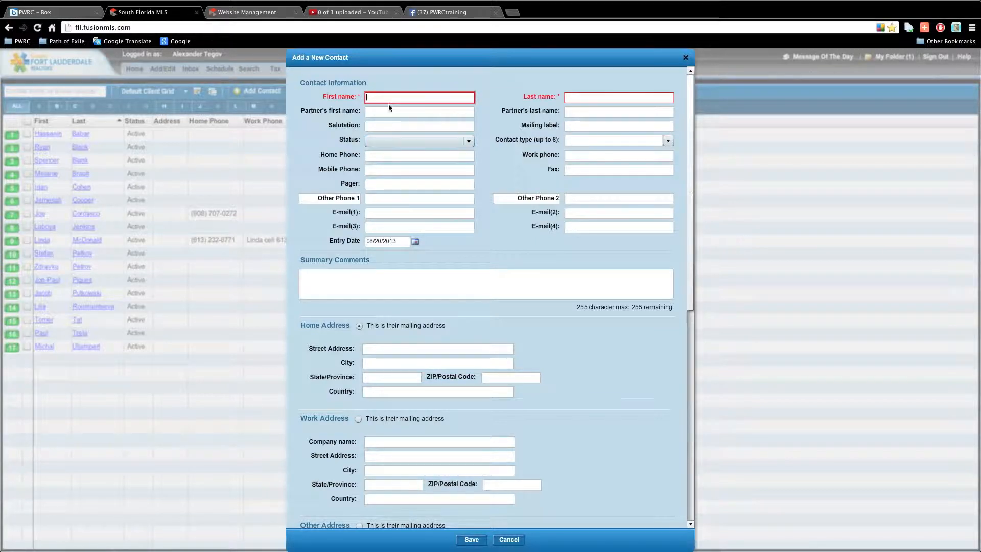
key(Tab)
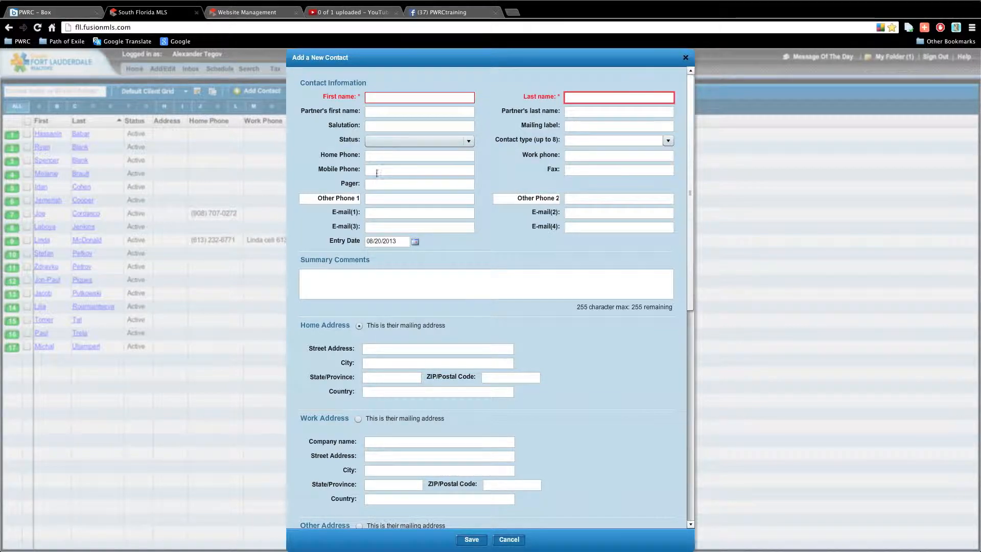
click(387, 98)
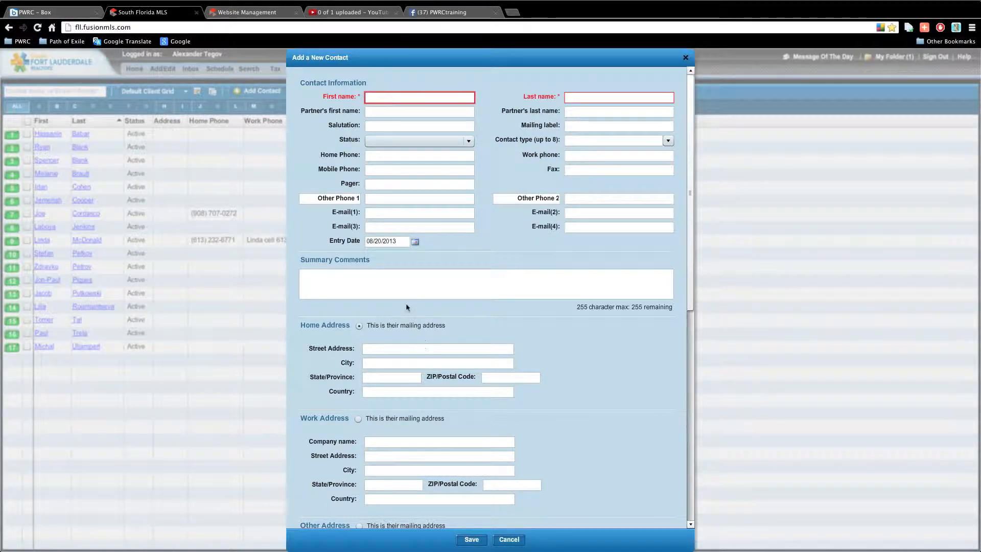
key(Tab)
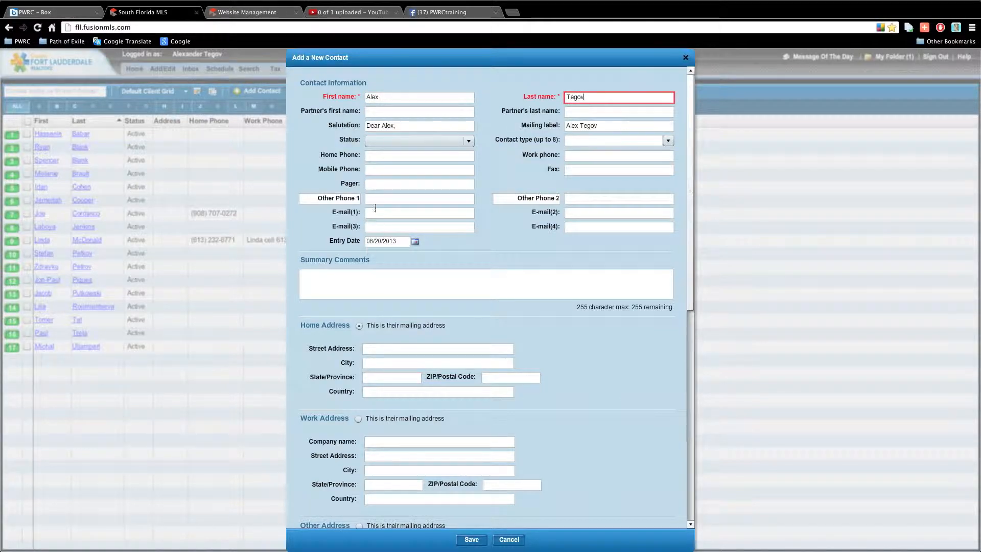
Fill in the contact's mobile phone and first e-mail fields.
click(373, 170)
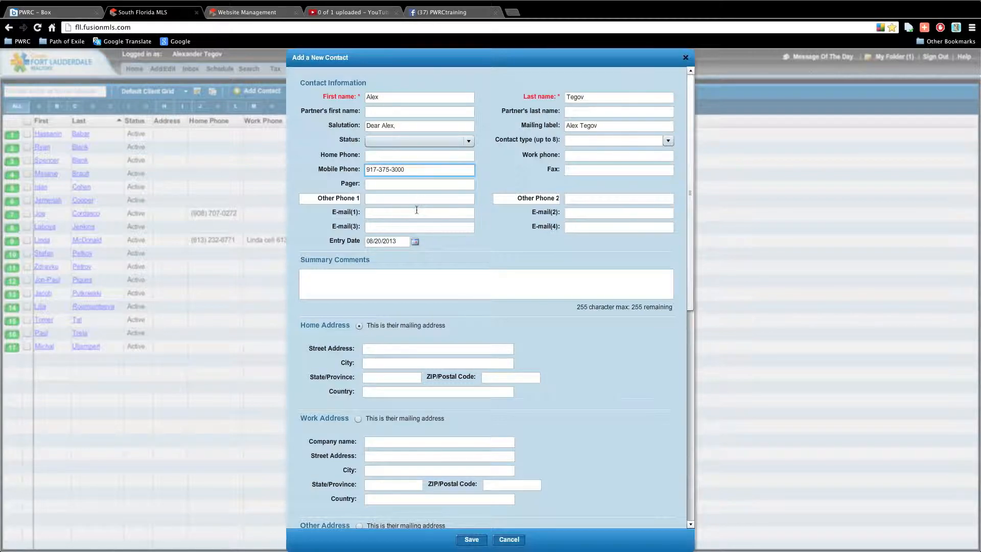
click(416, 210)
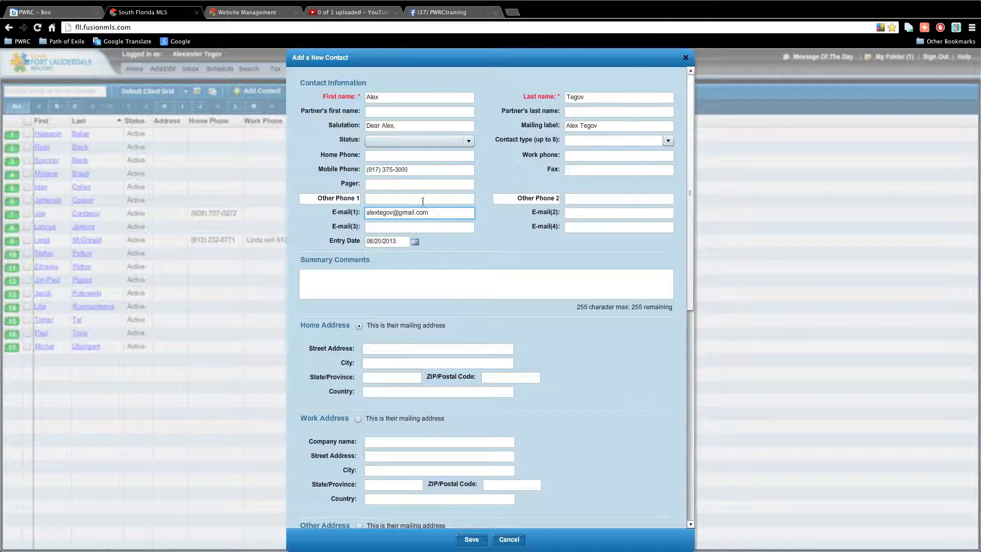
Write a summary comment: met at golf outing, has wife, no kids.
click(357, 274)
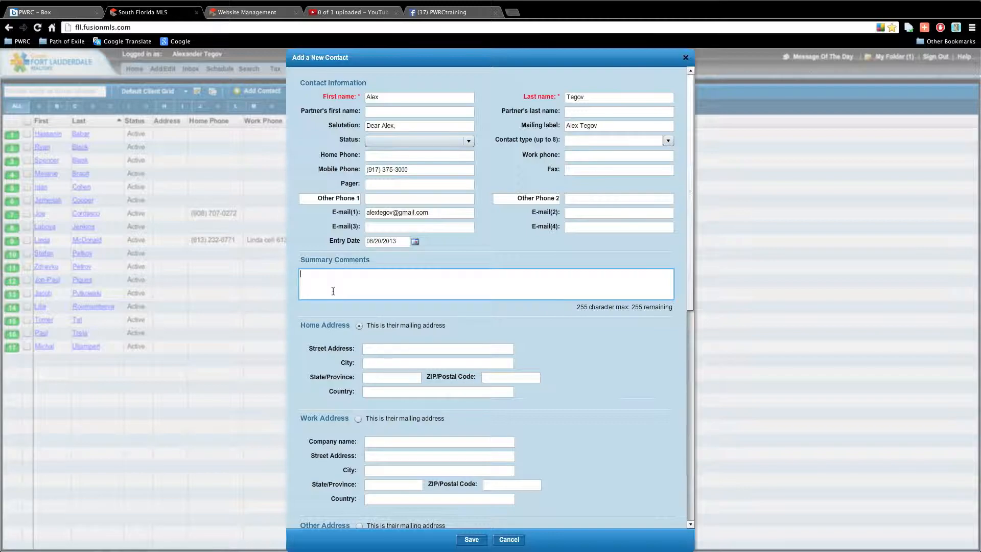
click(397, 94)
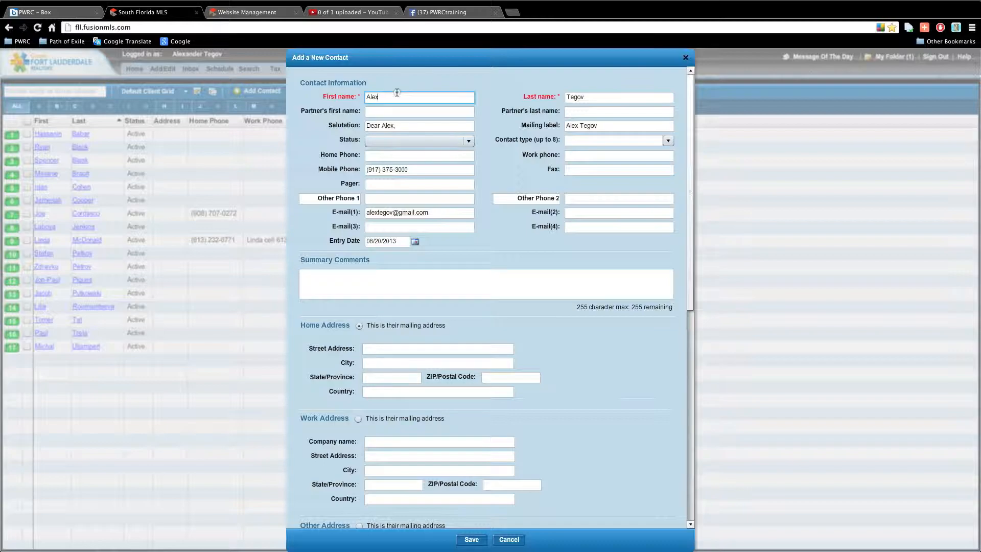
click(361, 280)
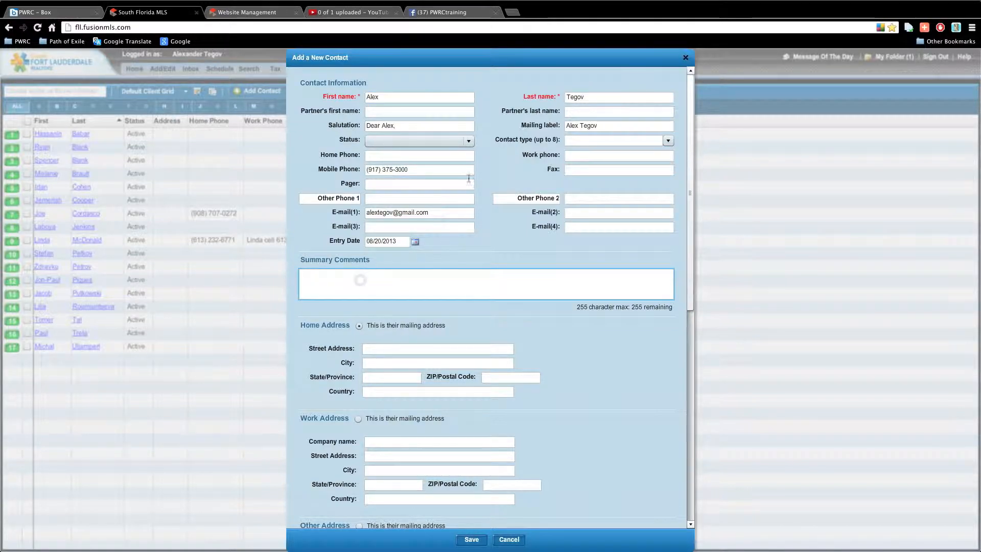
text(met at golf)
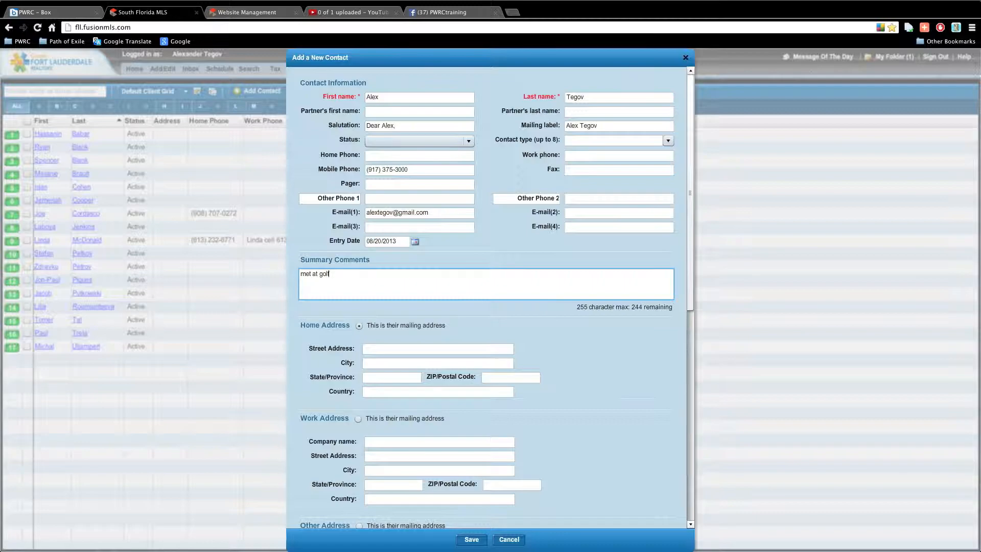
text( outin)
key(BackSpace)
text(. Has wei)
key(BackSpace)
key(BackSpace)
key(BackSpace)
key(BackSpace)
text(ife, no kids etc.)
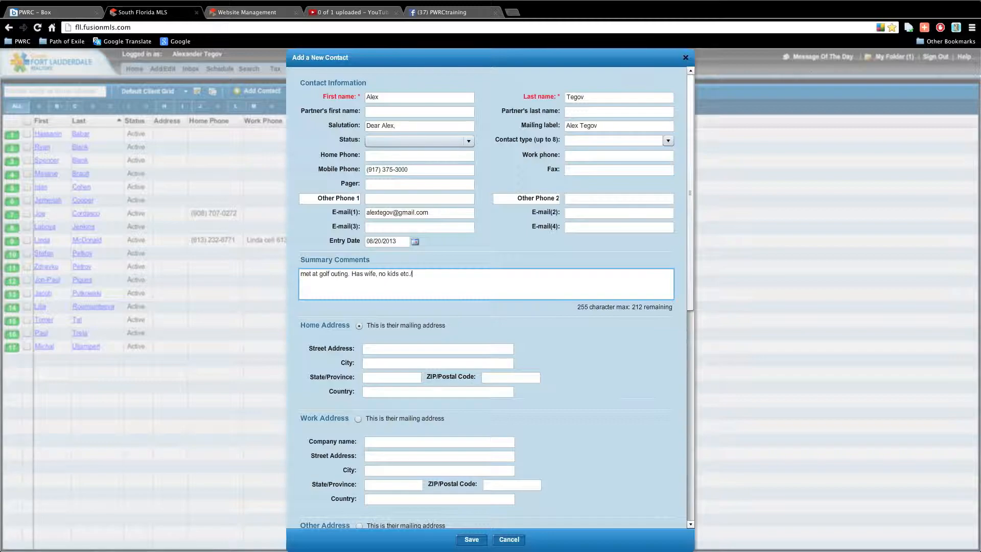
key(BackSpace)
Look through the lead source options without choosing one, then move to the contact ID field.
scroll(375, 321, down, 2)
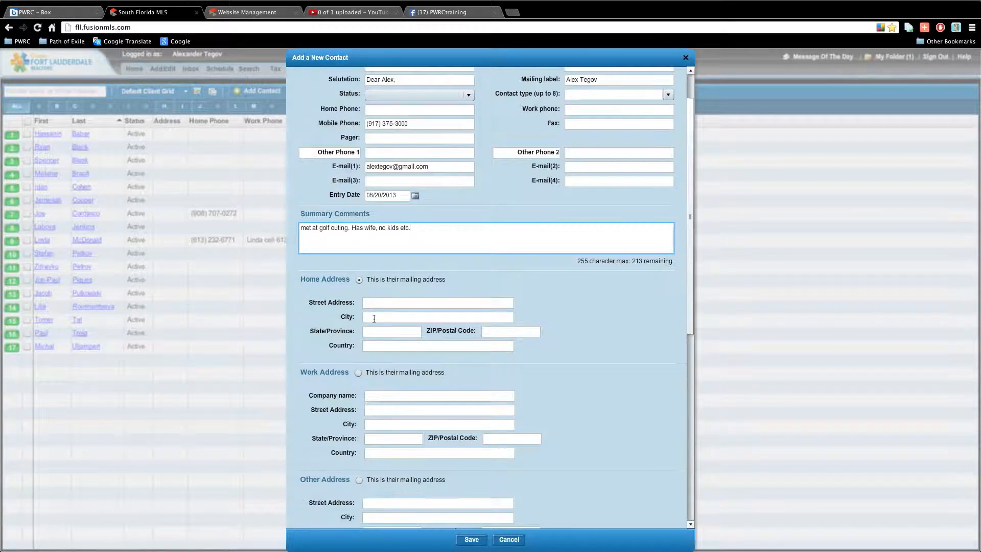
scroll(399, 346, up, 2)
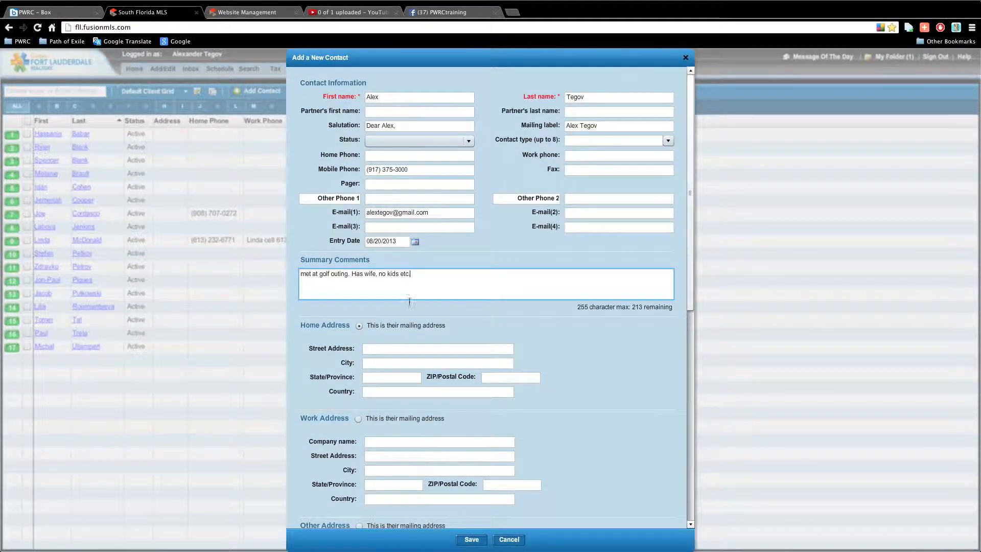
scroll(408, 293, down, 4)
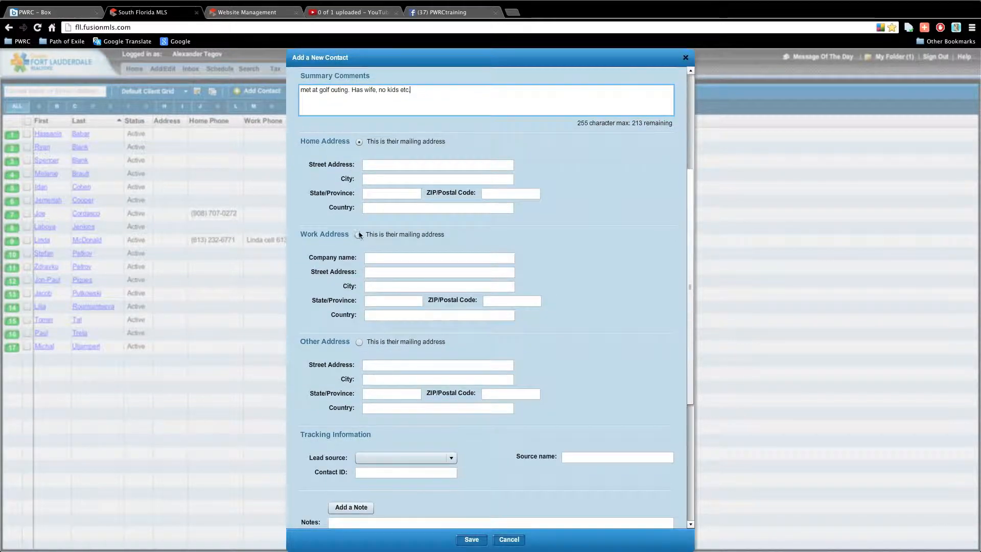
scroll(359, 234, down, 3)
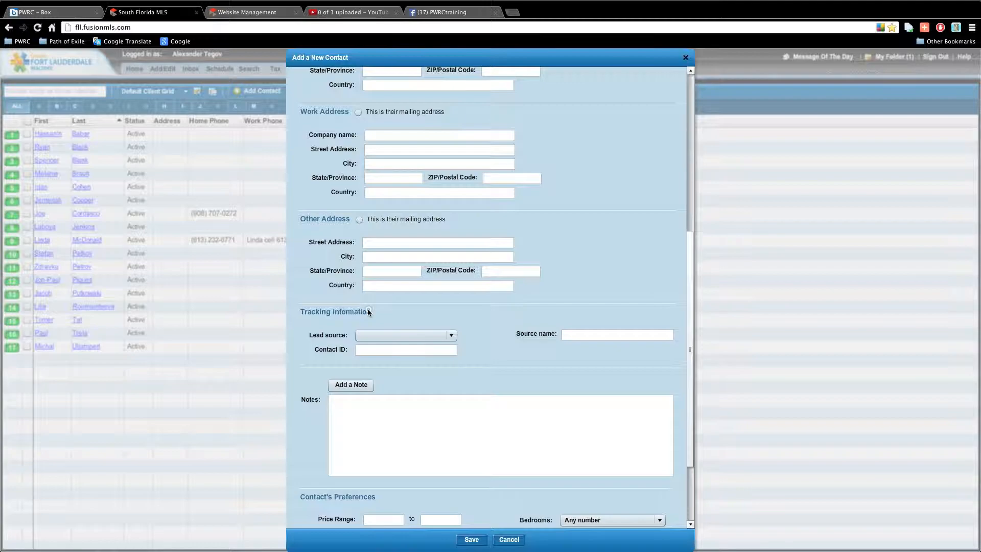
click(363, 334)
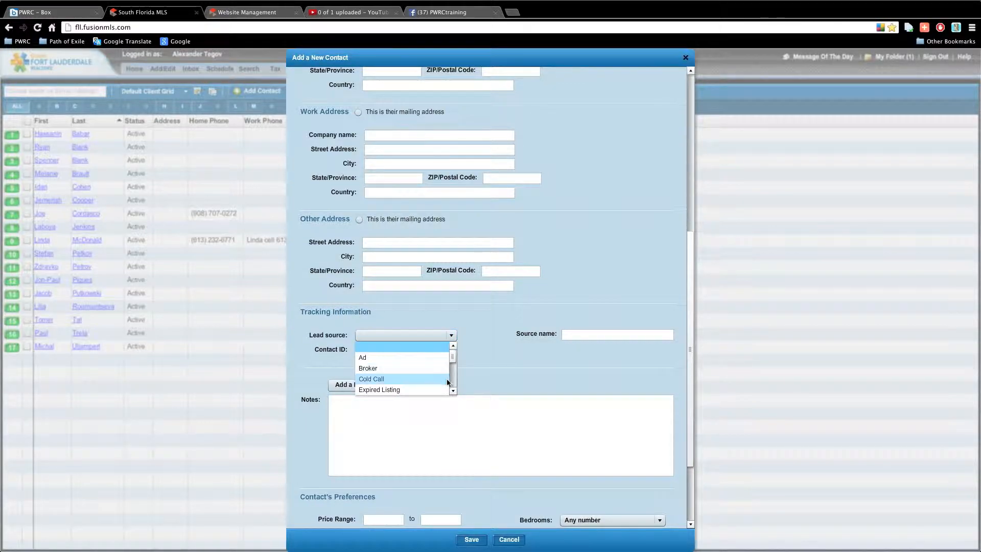
click(454, 391)
click(454, 391)
click(453, 391)
click(454, 391)
click(453, 391)
mouse_move(452, 367)
mouse_down()
mouse_move(453, 389)
mouse_move(452, 353)
mouse_up()
scroll(452, 391, down, 3)
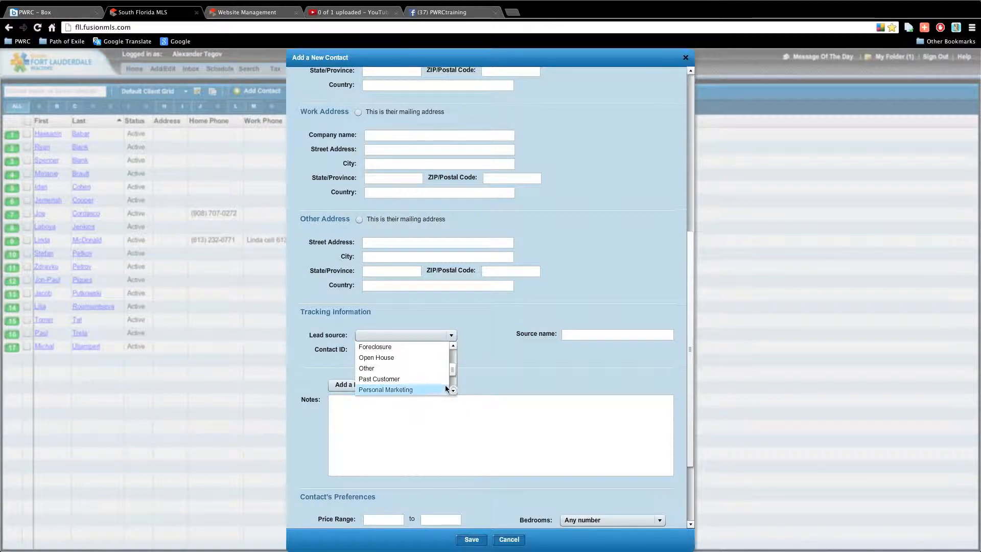
click(496, 362)
click(432, 350)
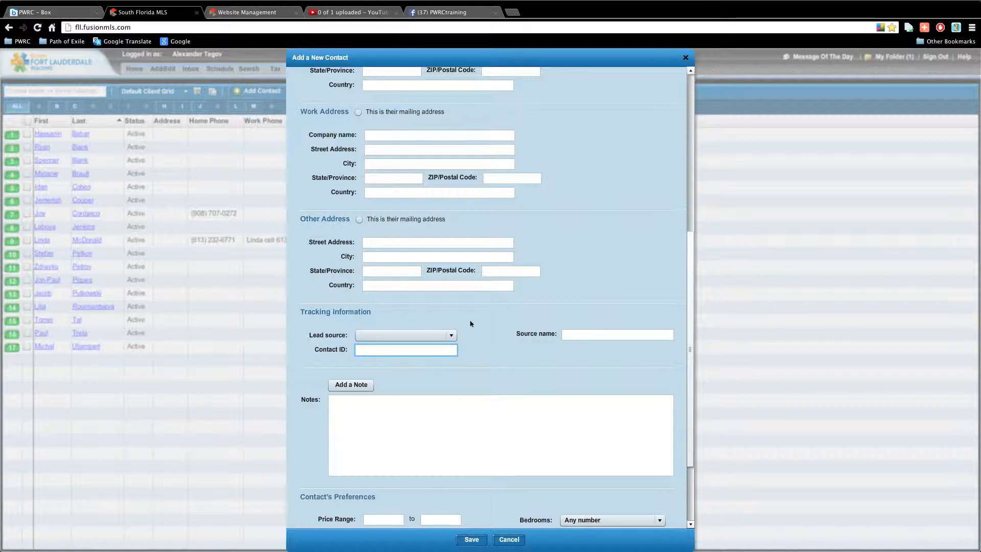
Step through price range, square footage, interests, birthday and other fields, then save the contact.
scroll(483, 332, up, 1)
scroll(459, 358, down, 5)
click(373, 415)
click(413, 430)
click(410, 444)
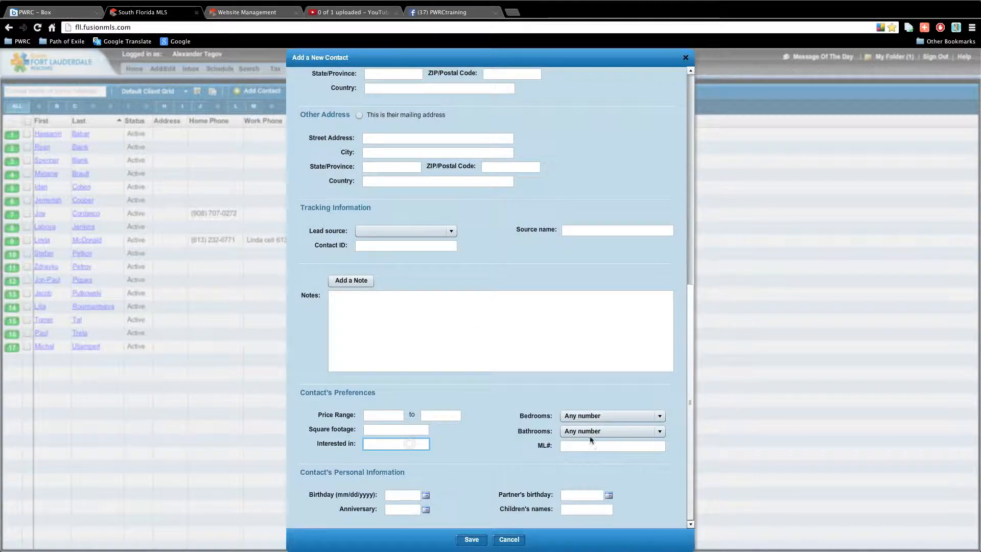
click(608, 445)
click(405, 496)
click(407, 510)
click(587, 510)
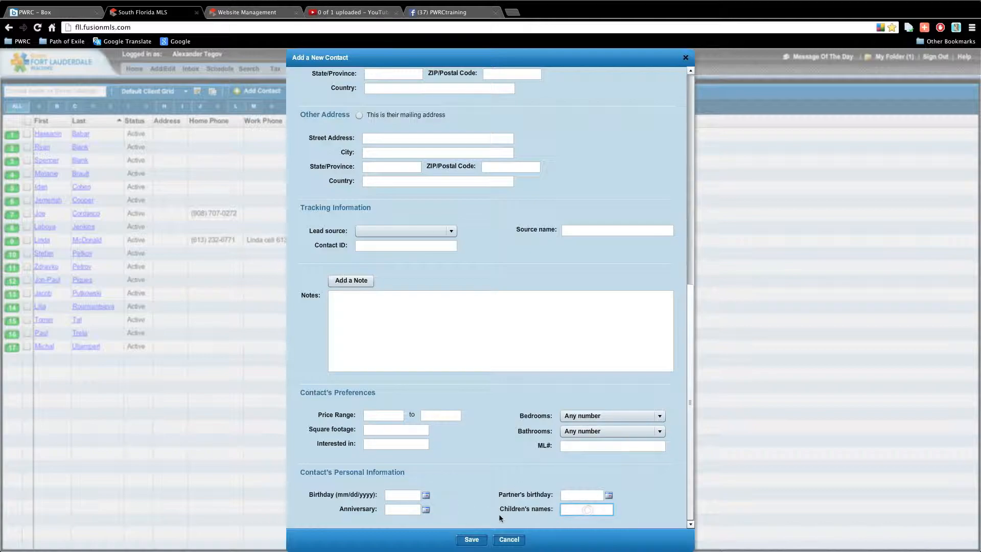
click(471, 540)
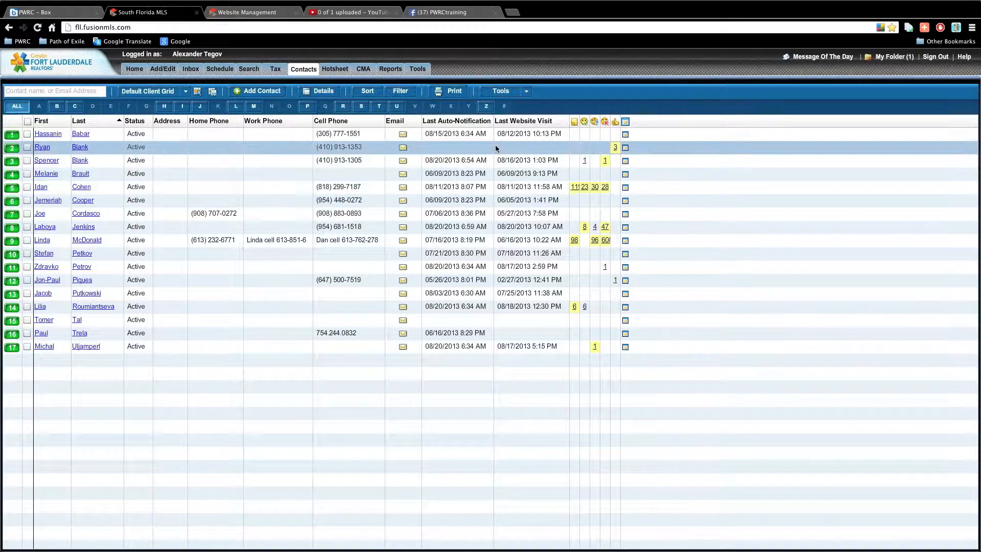
Search the Home dashboard's Contacts panel for the new contact by name and open their record.
click(57, 106)
click(20, 107)
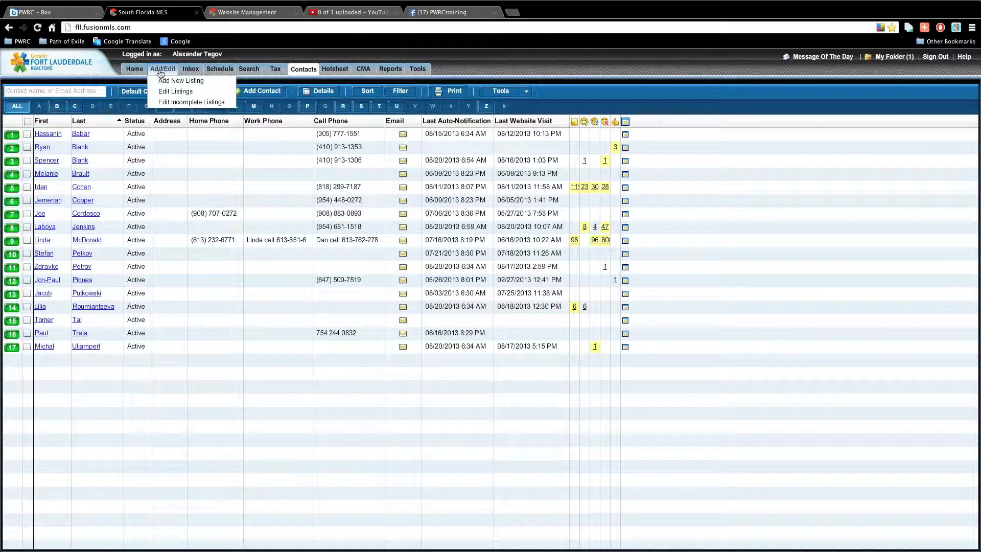
click(137, 73)
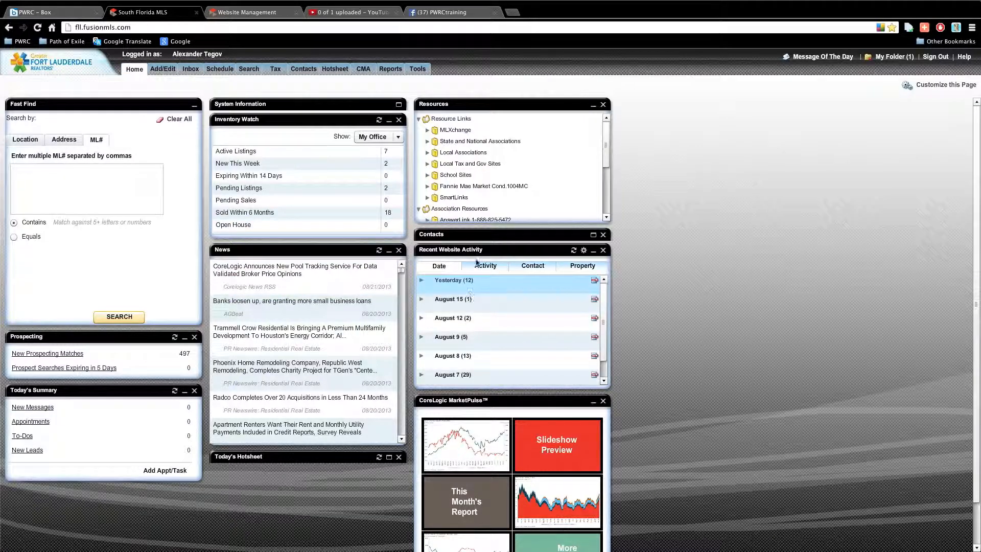
click(593, 235)
click(485, 359)
text(alex)
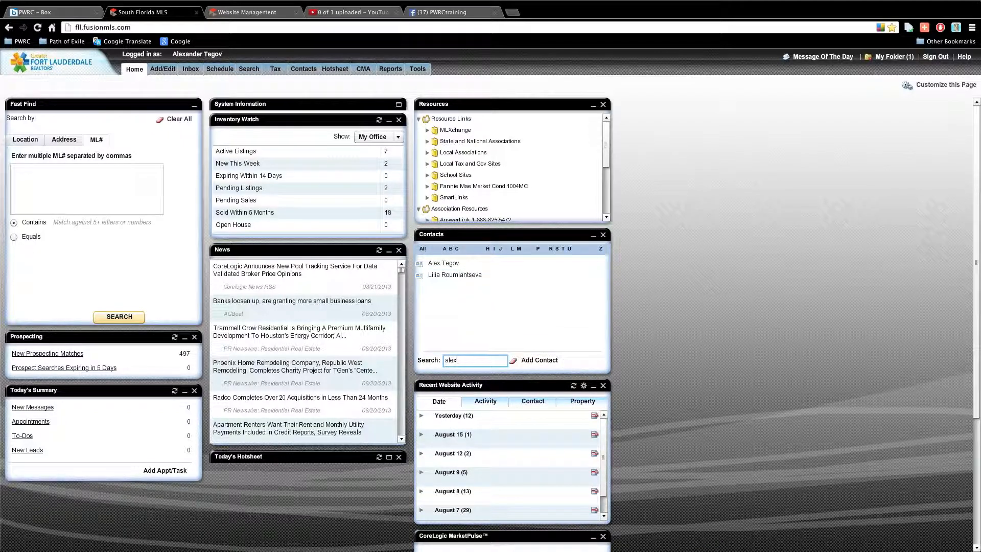
click(487, 264)
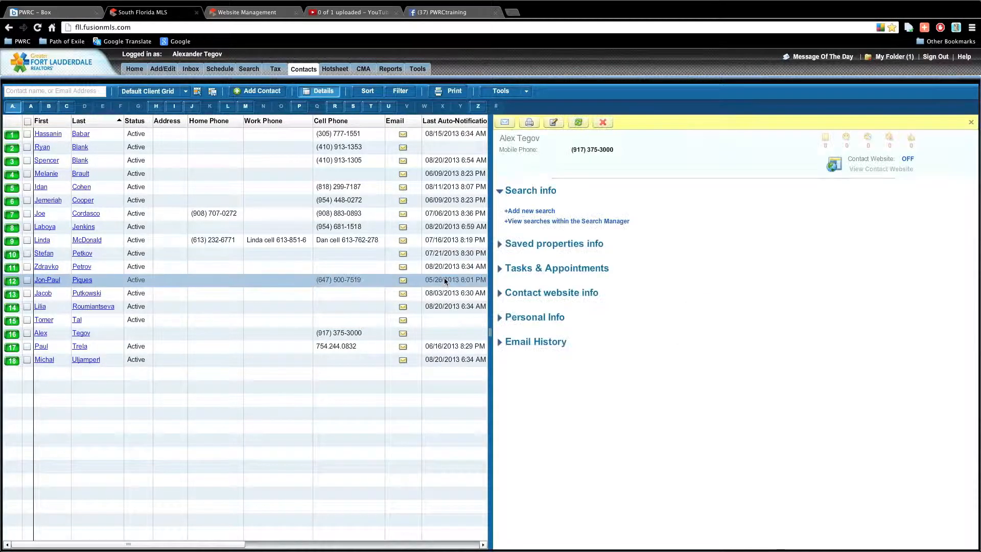
Select the new contact, widen Details, and expand Saved properties, Tasks & Appointments and Contact website info.
click(162, 337)
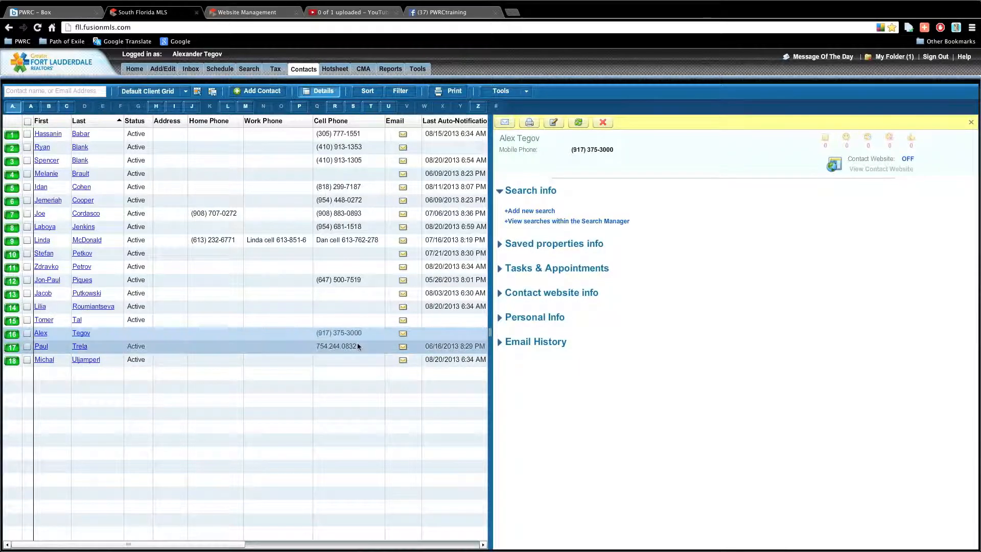
drag(489, 332, 278, 333)
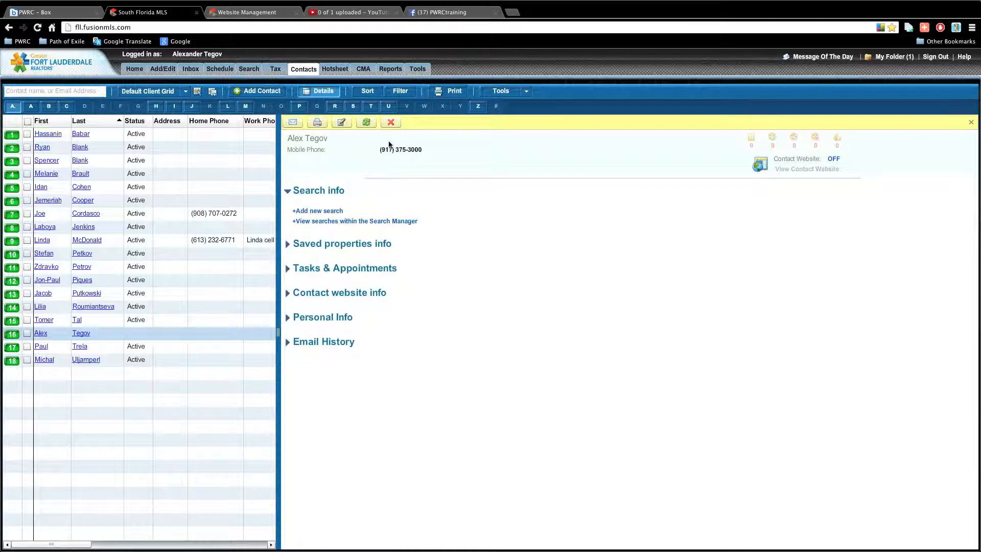
click(414, 165)
click(287, 244)
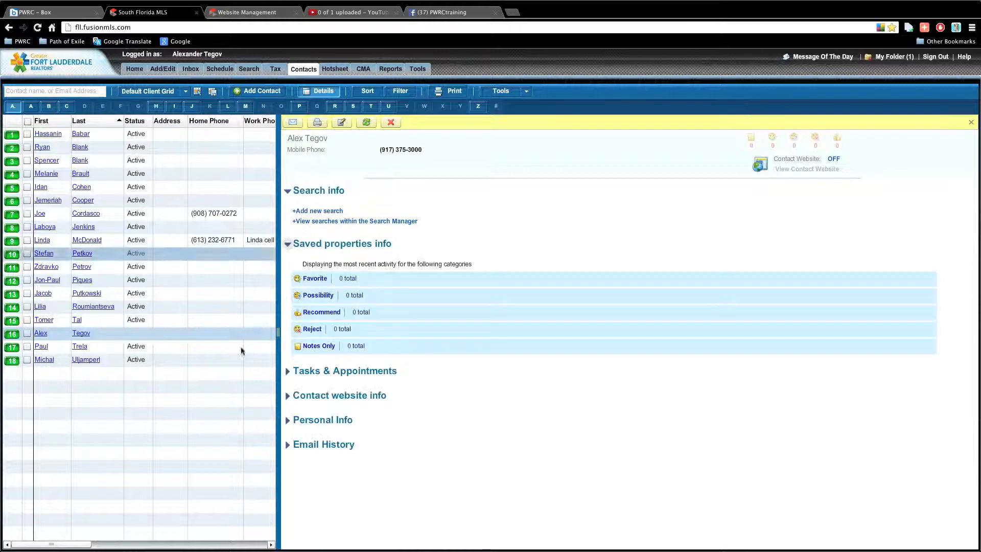
click(288, 371)
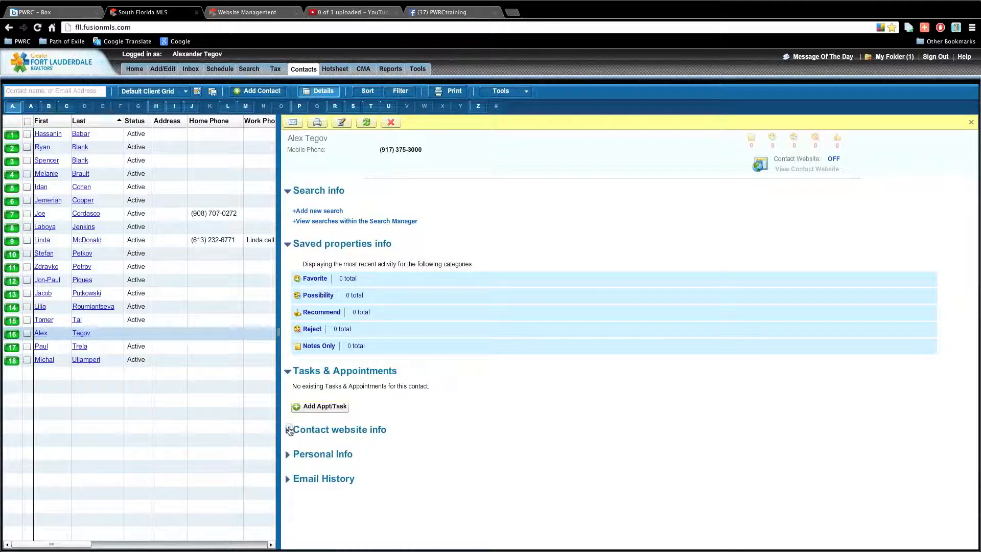
click(289, 431)
Expand Personal Info and Email History, then shrink and close the Details panel.
scroll(373, 444, down, 1)
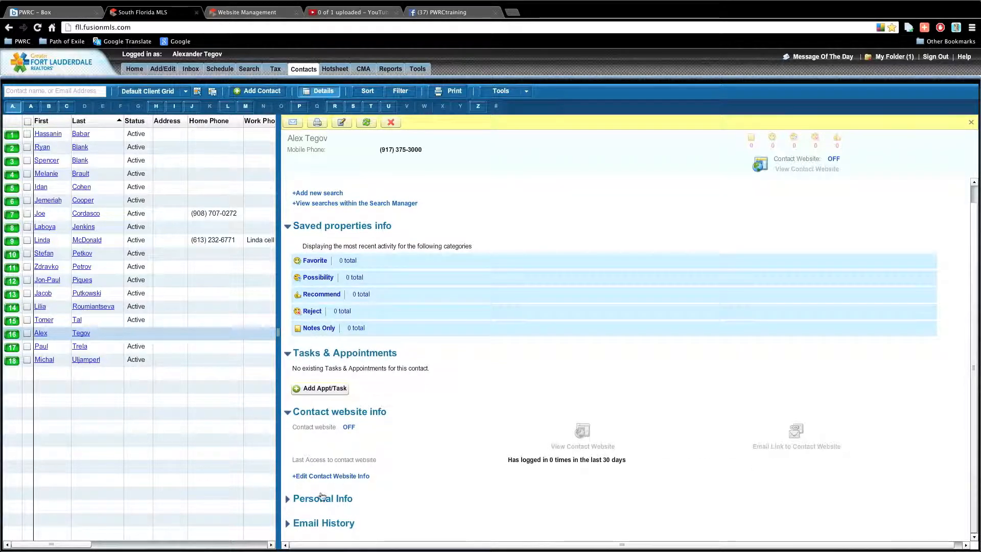
click(289, 499)
scroll(474, 442, down, 5)
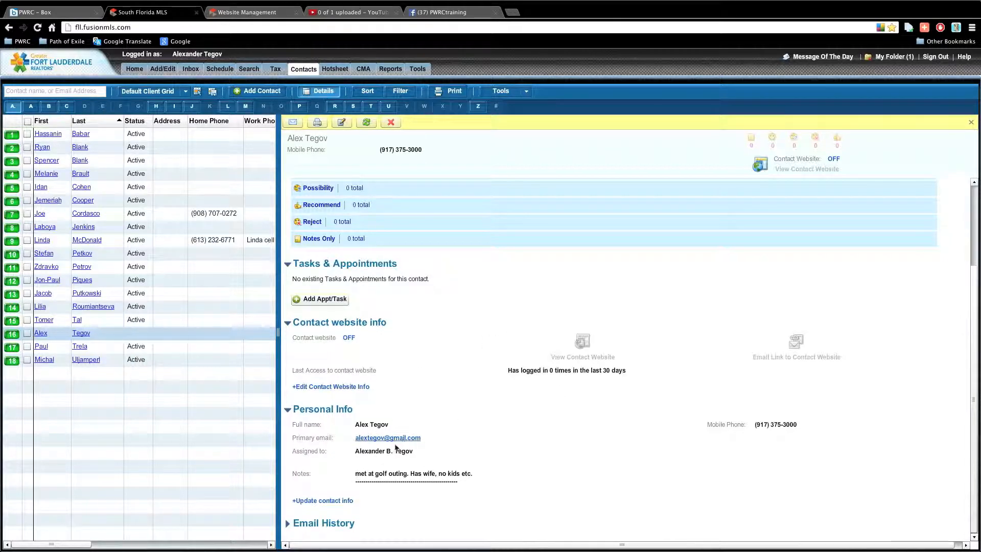
drag(360, 473, 407, 472)
click(288, 522)
click(287, 510)
drag(279, 327, 726, 329)
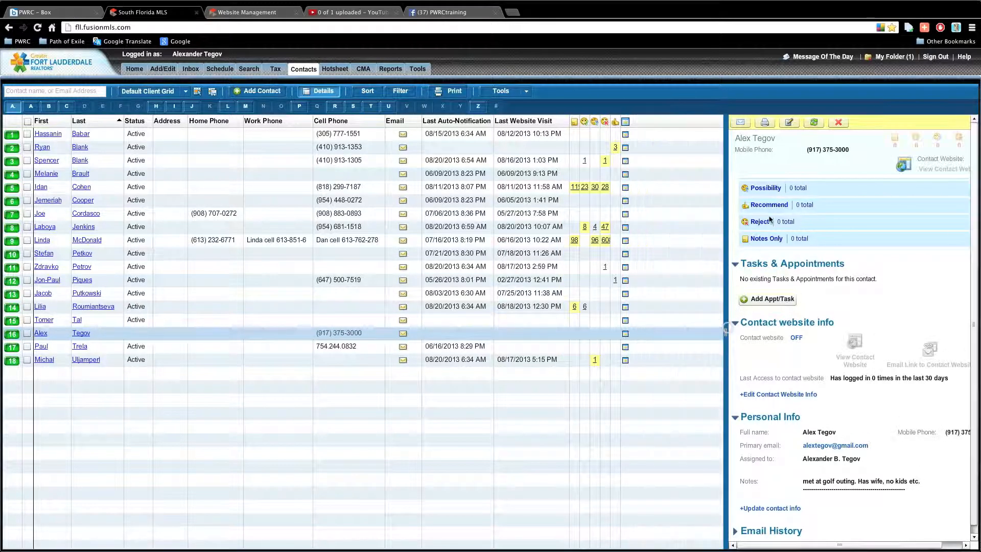
click(321, 91)
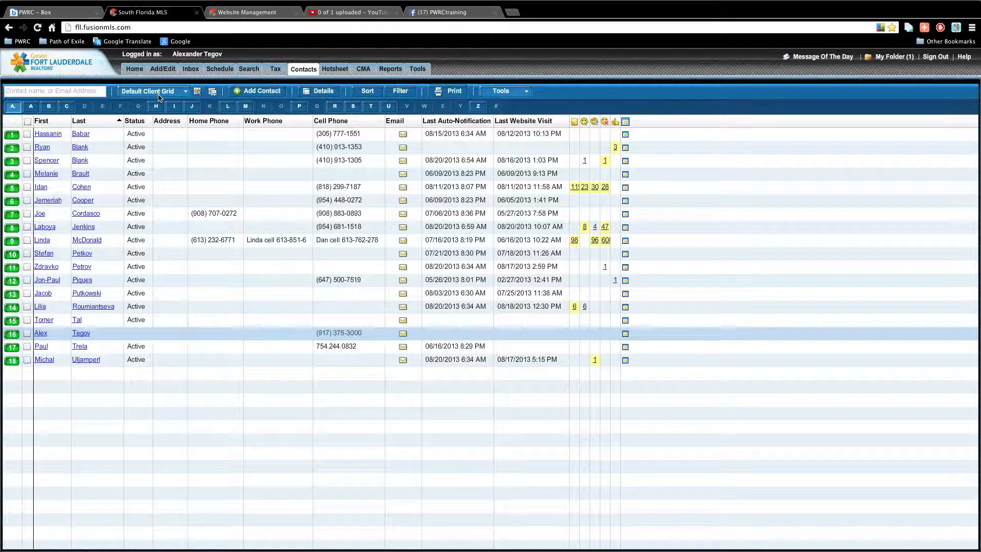
Filter contacts by the contact's first name and preview the first match's Broward County REO saved search.
click(62, 89)
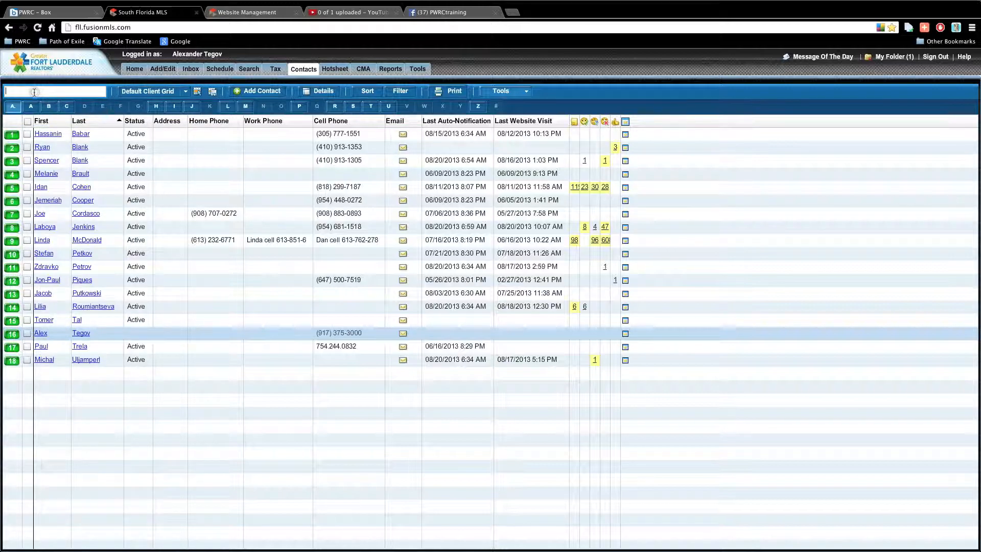
text(alex)
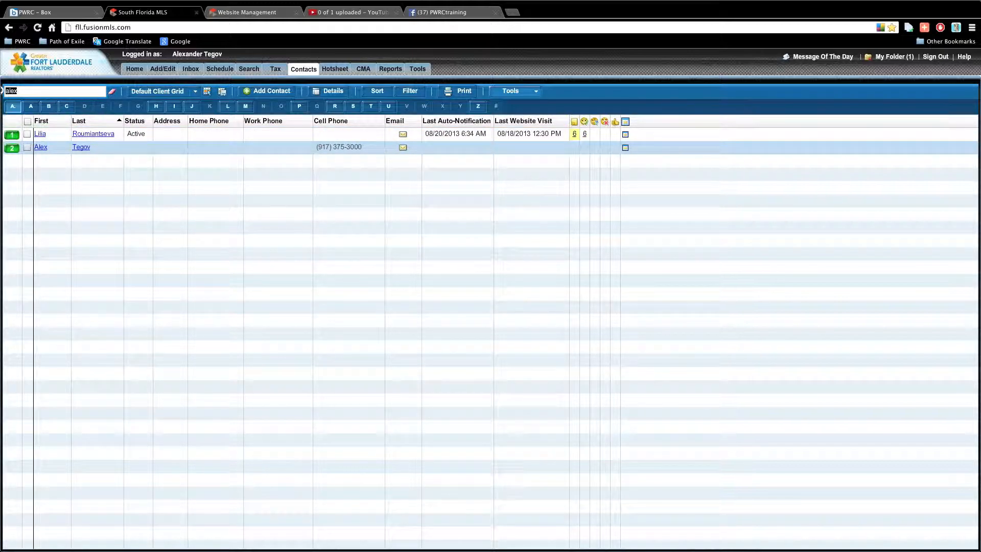
click(8, 92)
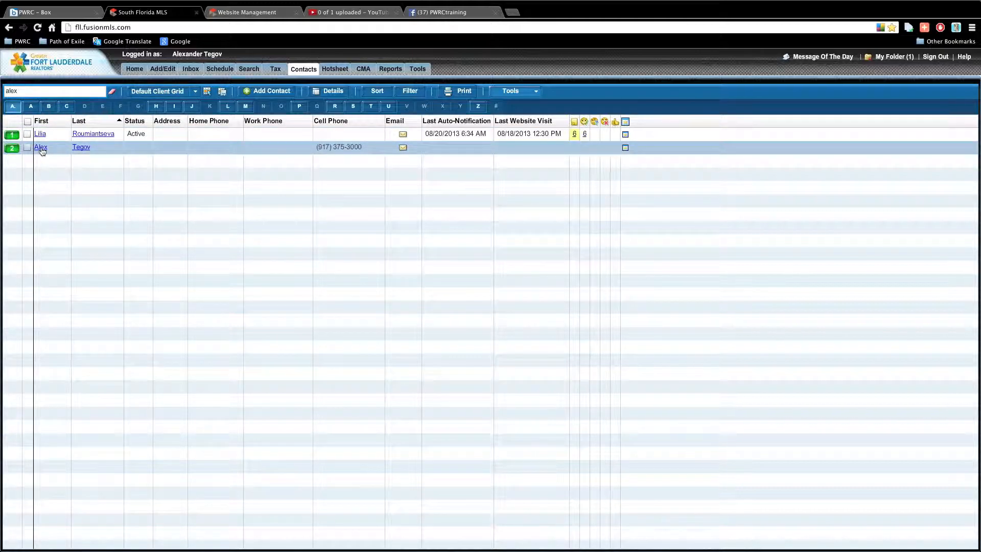
click(67, 137)
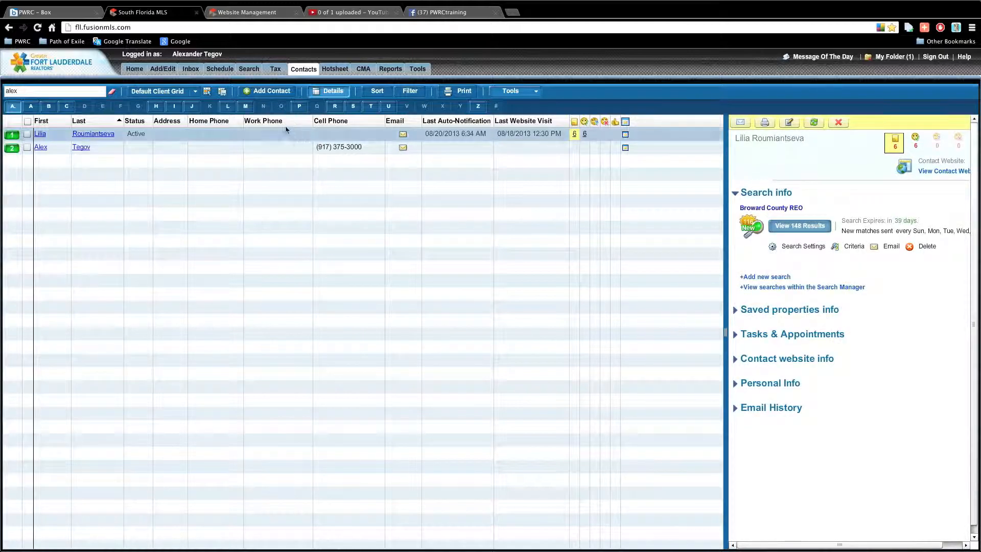
click(789, 122)
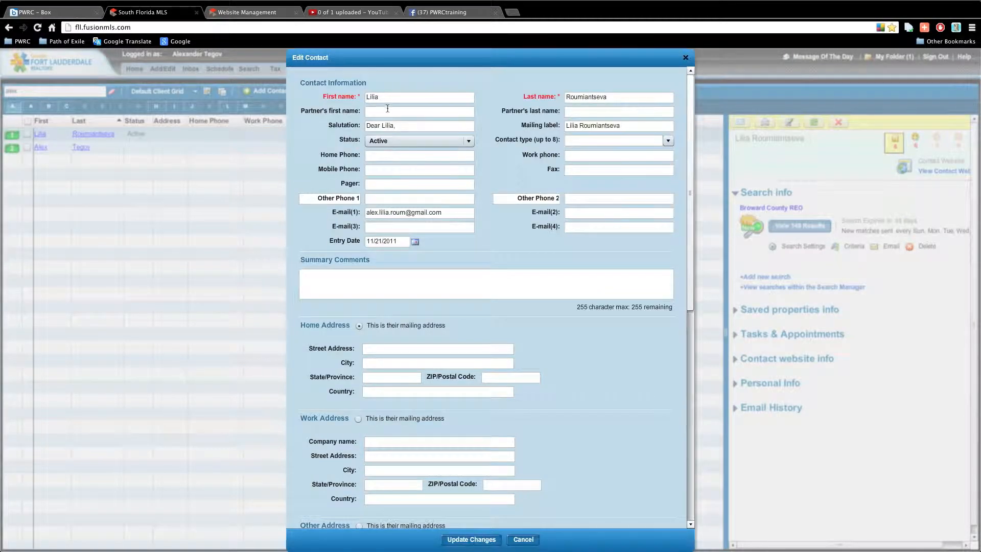
triple_click(376, 212)
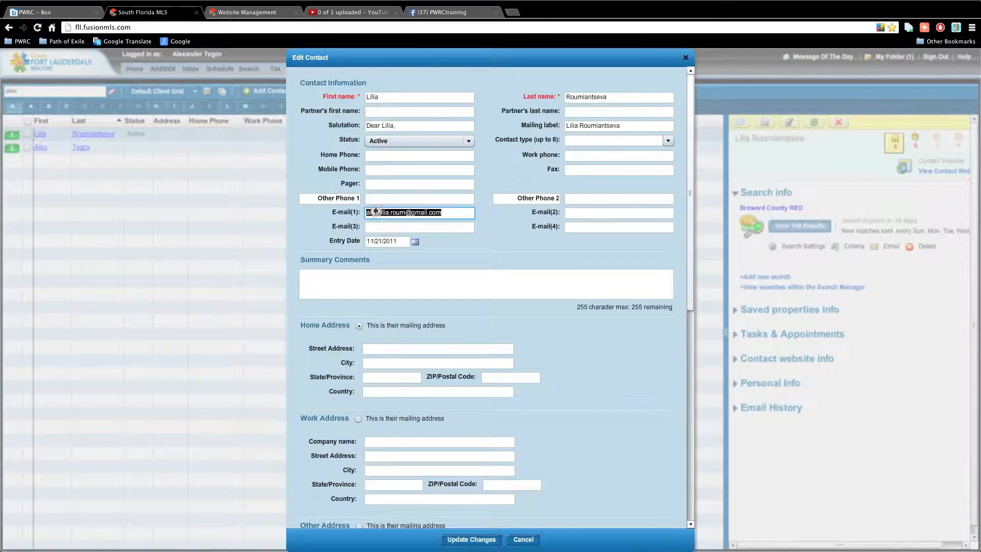
click(686, 58)
double_click(20, 91)
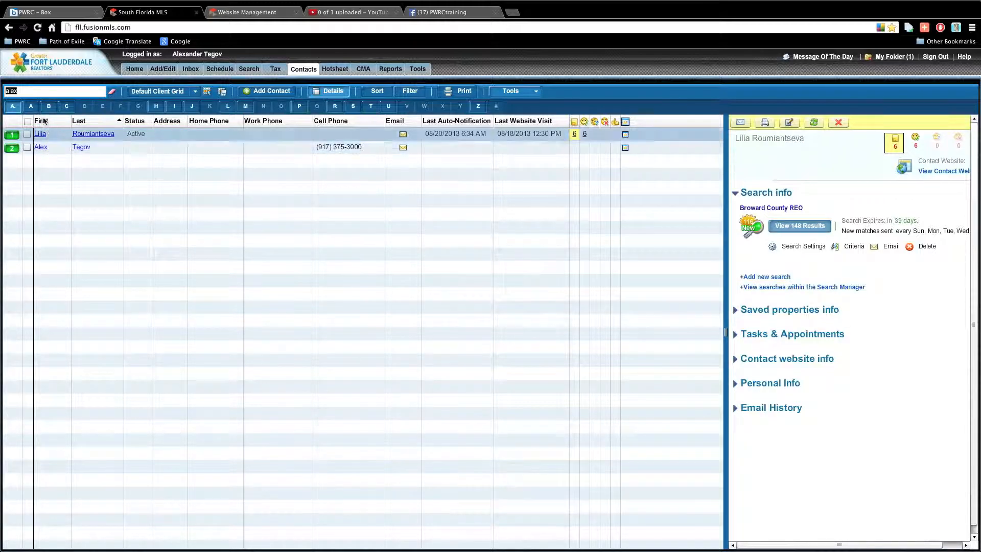
click(31, 93)
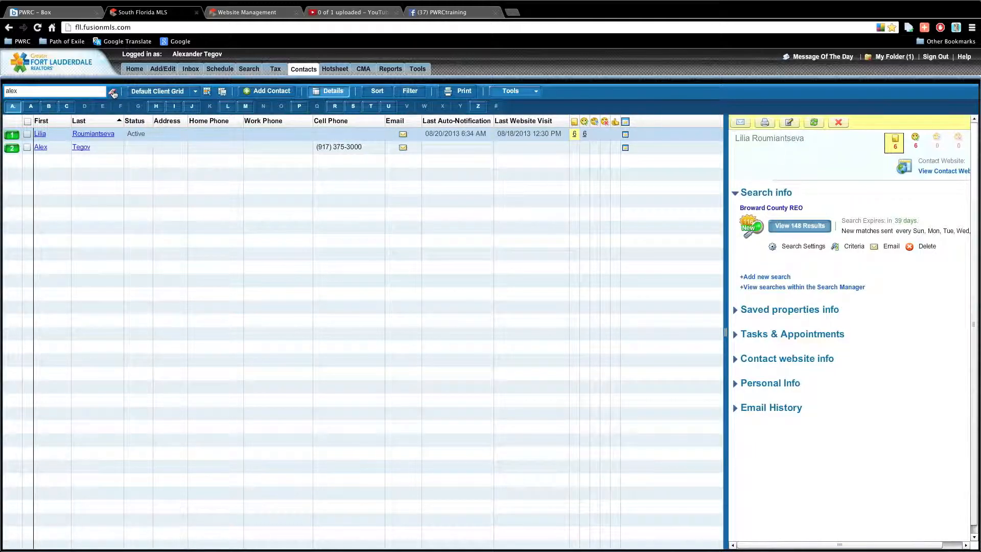
Clear the search box so all 18 contacts show, then apply the Private View grid layout.
key(BackSpace)
key(BackSpace)
key(BackSpace)
key(BackSpace)
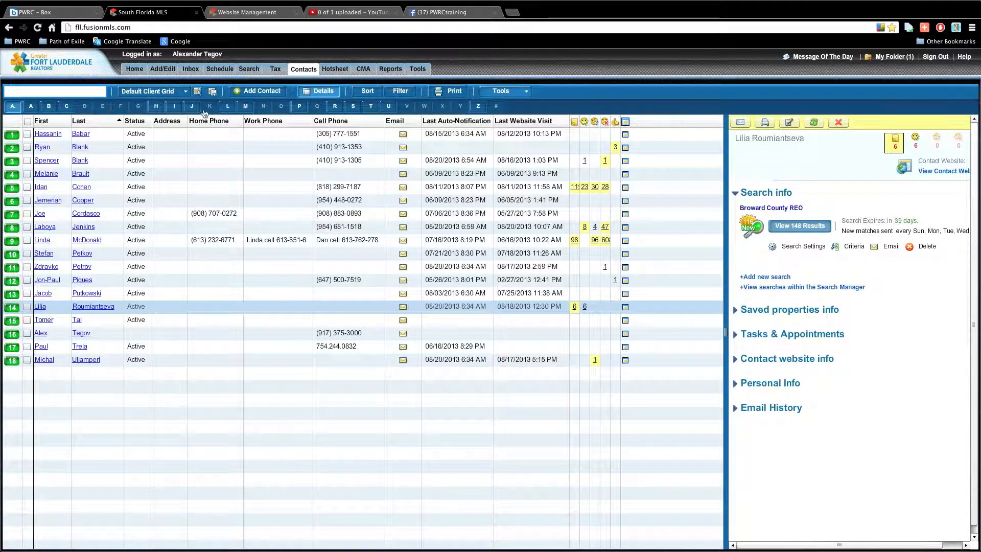
click(187, 94)
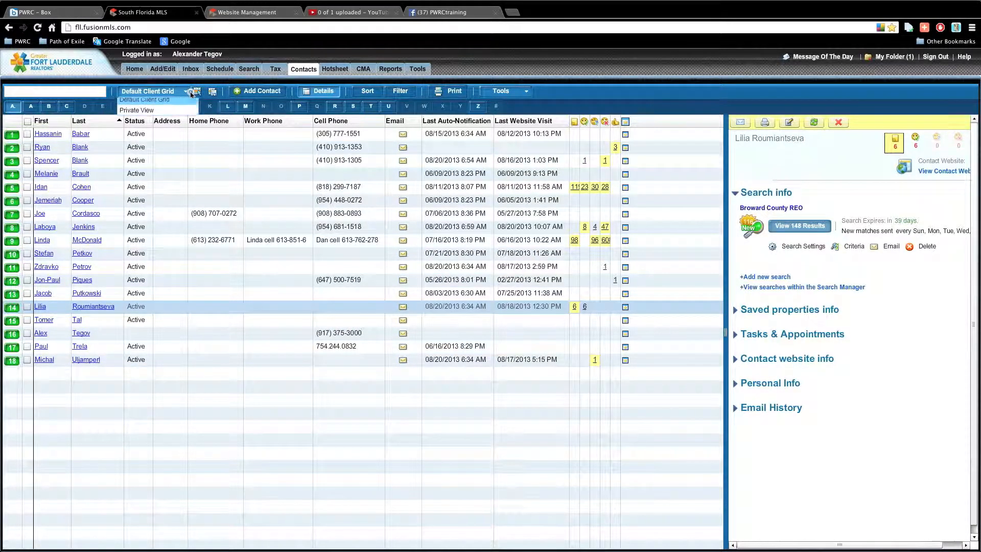
click(190, 92)
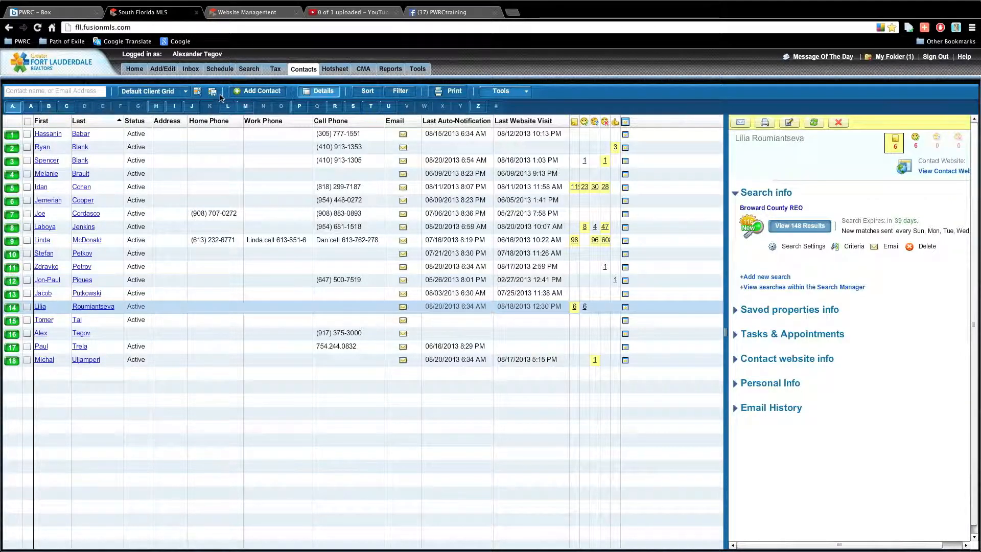
click(187, 93)
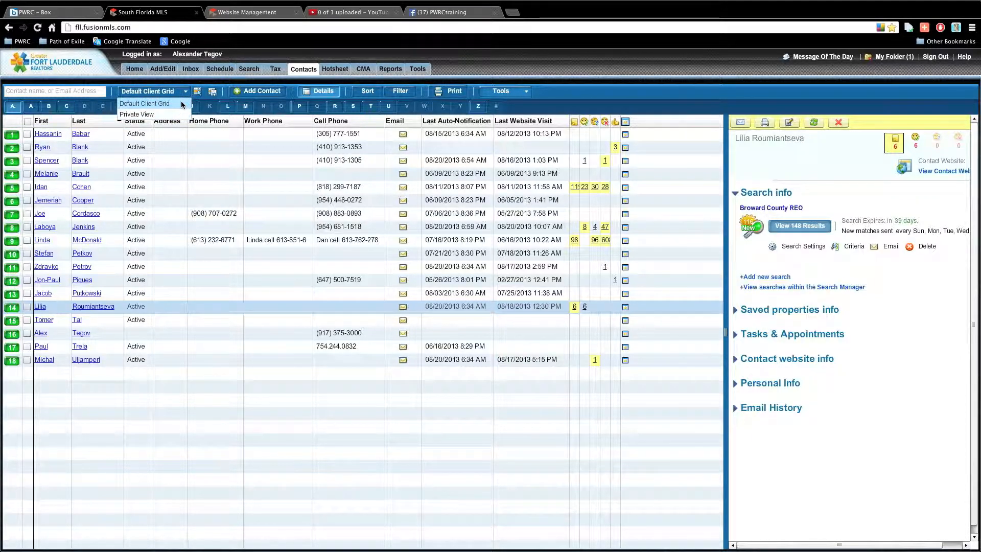
click(154, 114)
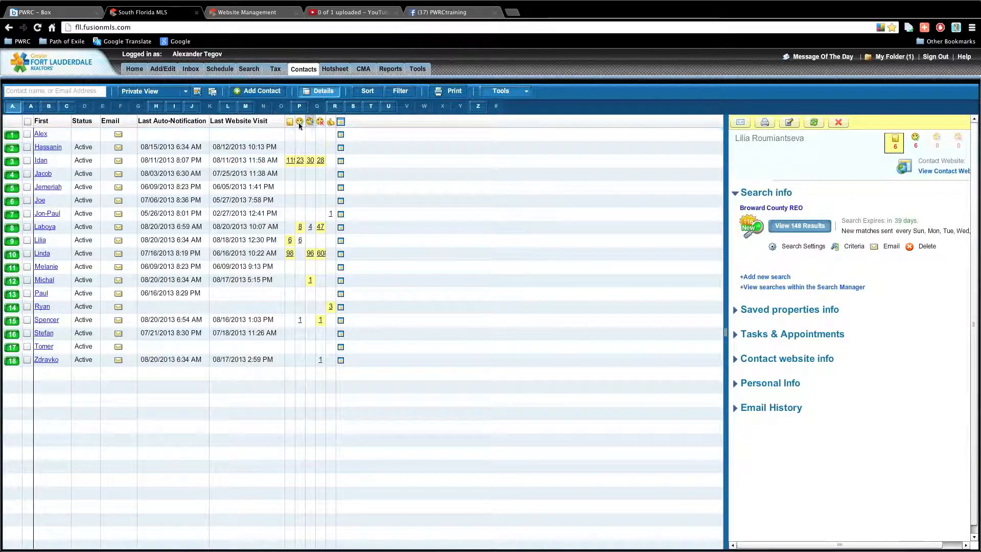
Bring up the Grid Manager and review the Default Client Grid and Private View entries.
click(200, 94)
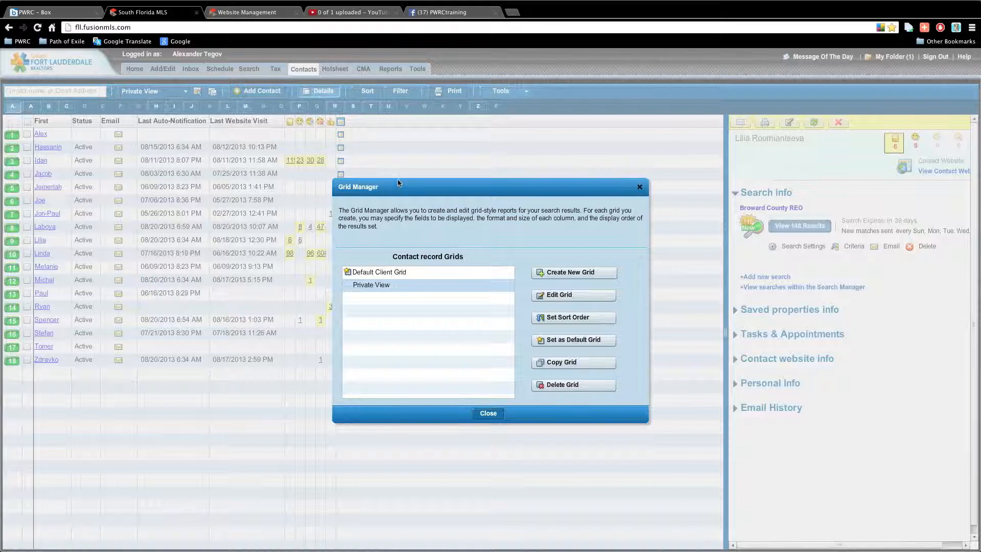
drag(400, 185, 398, 163)
click(376, 251)
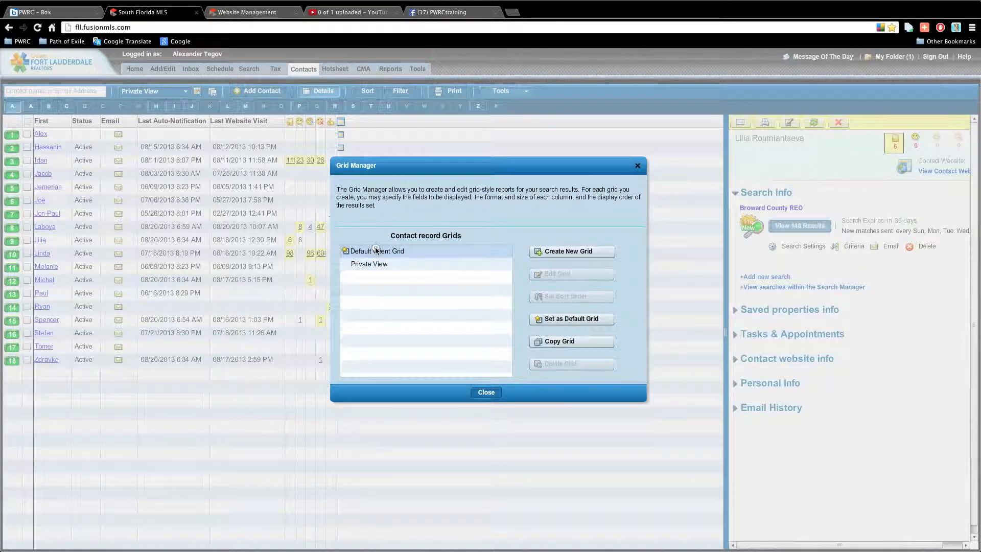
click(381, 264)
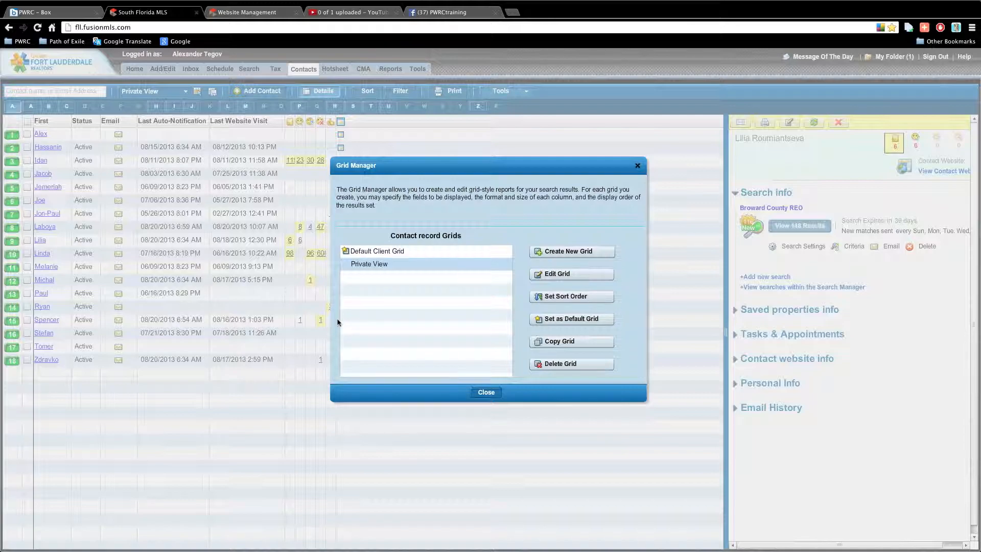
click(374, 250)
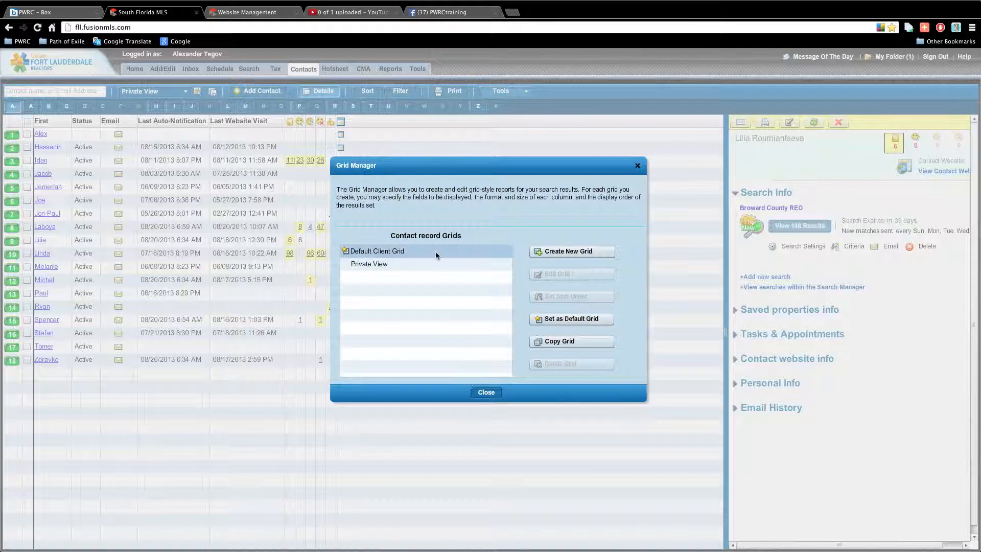
Copy the Default Client Grid as a personal grid named Video Demo Grid.
click(573, 341)
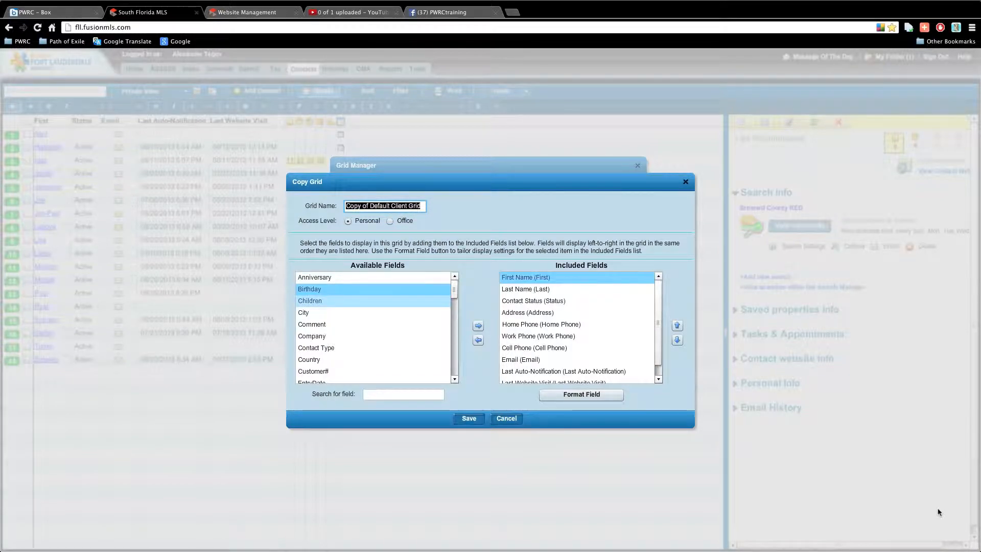
text(Video Demo)
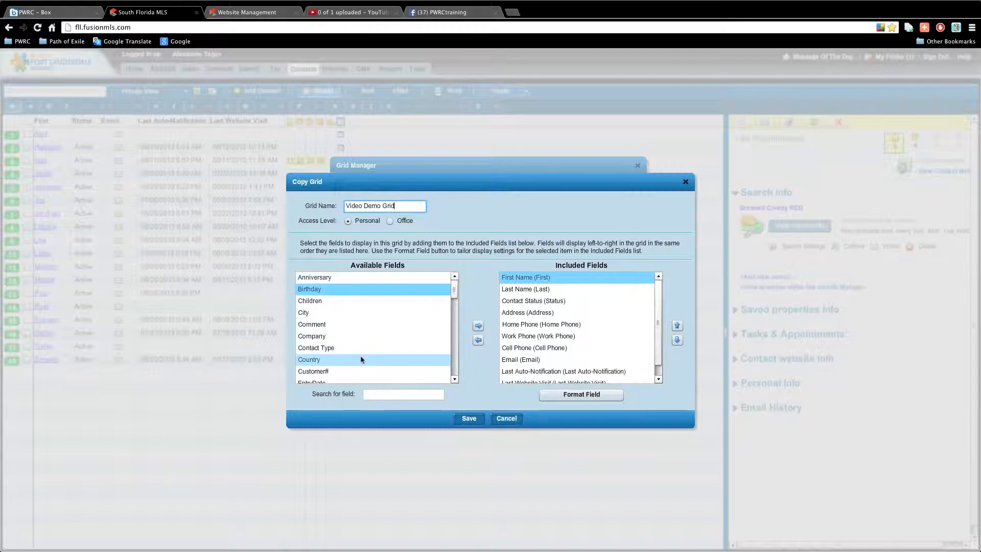
click(453, 294)
drag(453, 298, 449, 365)
Add Work Country, Work State, Work Zip and Zip from Available Fields to the grid.
click(422, 371)
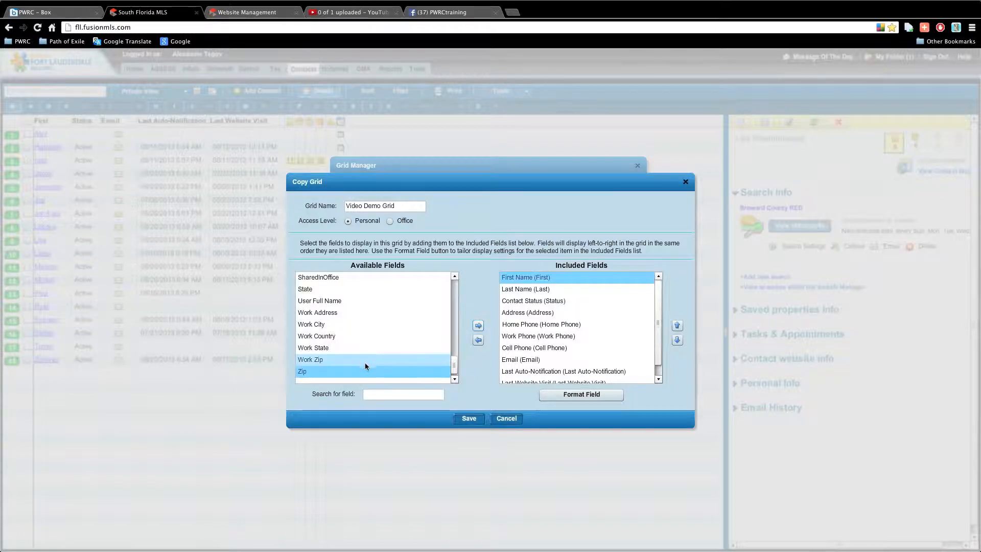
drag(355, 372, 374, 337)
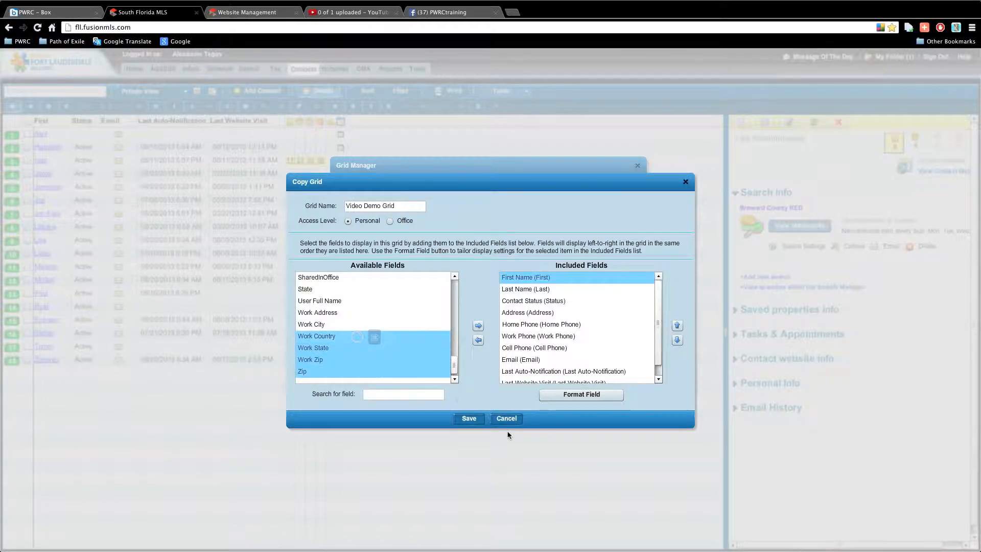
click(479, 326)
drag(659, 293, 662, 326)
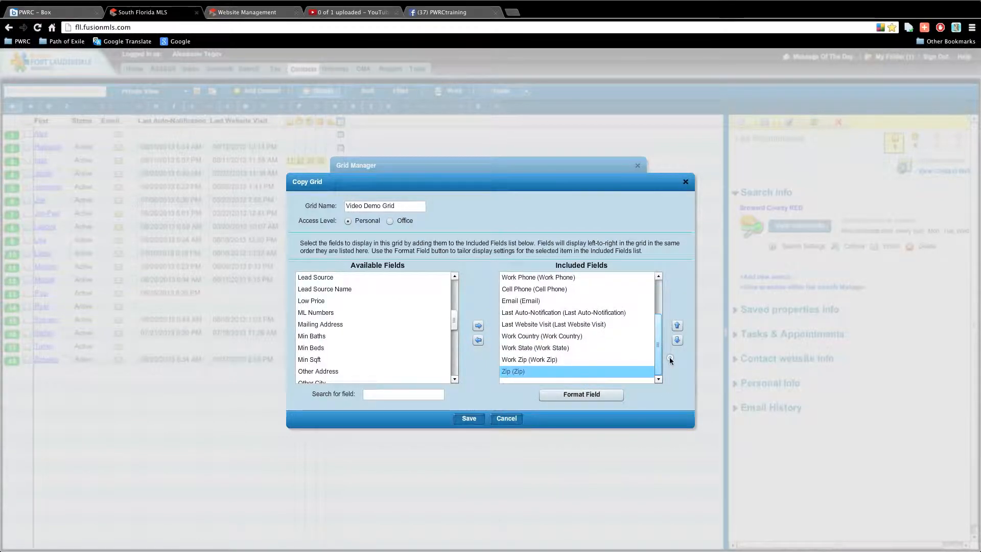
Review the Zip column formatting, keeping Left alignment, and close it unchanged.
click(605, 394)
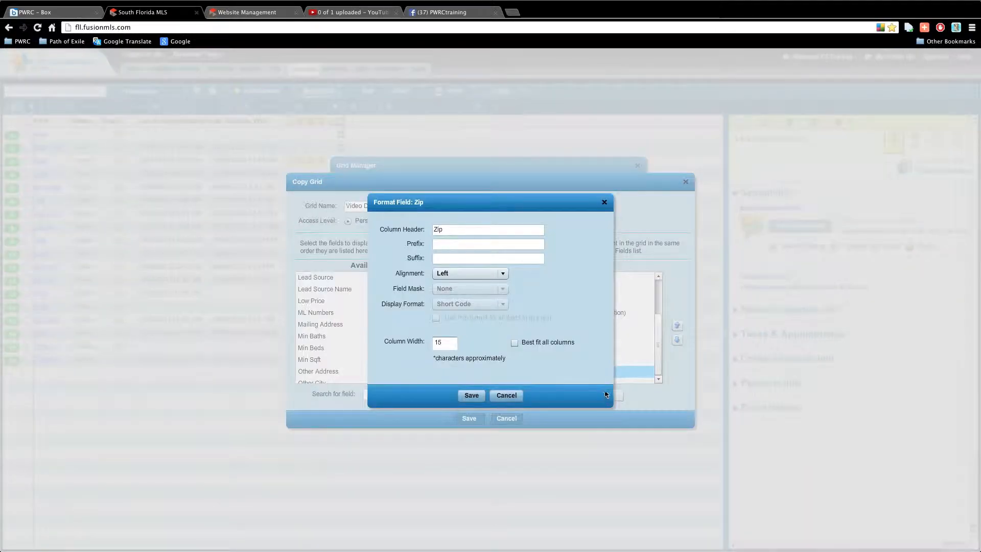
drag(518, 206, 434, 214)
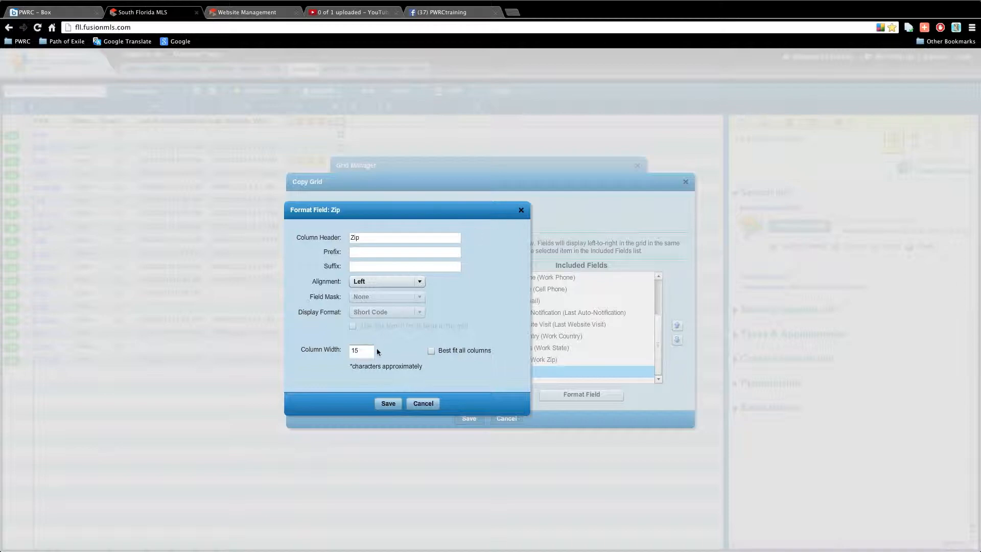
double_click(361, 351)
click(378, 281)
click(376, 288)
click(384, 251)
click(522, 213)
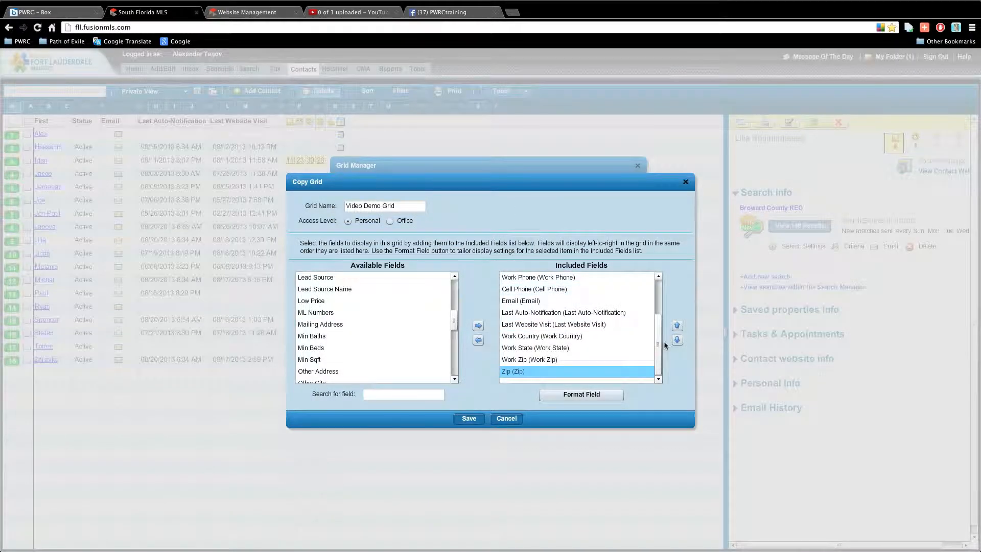
Save Left alignment formatting for the First Name column, then save Video Demo Grid.
drag(657, 347, 658, 310)
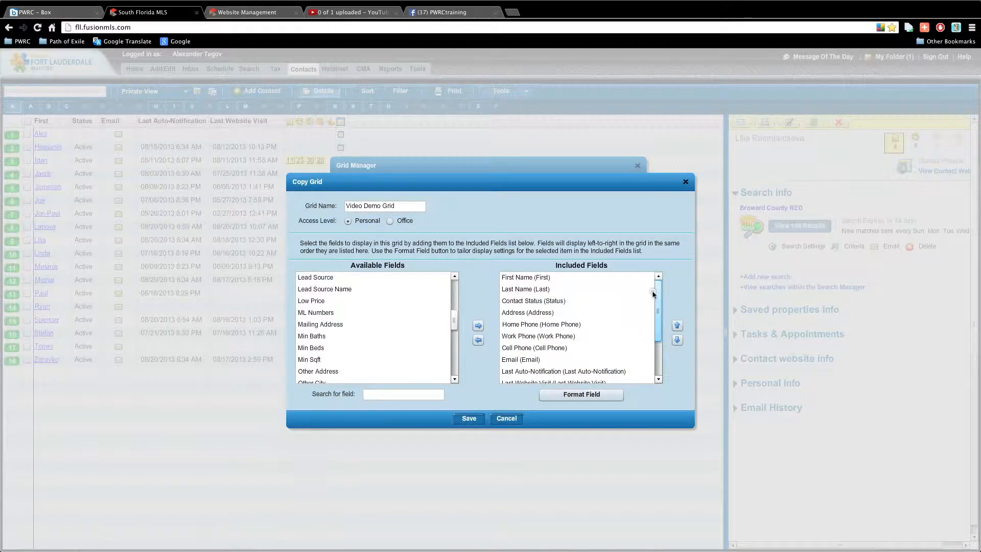
click(591, 280)
click(585, 394)
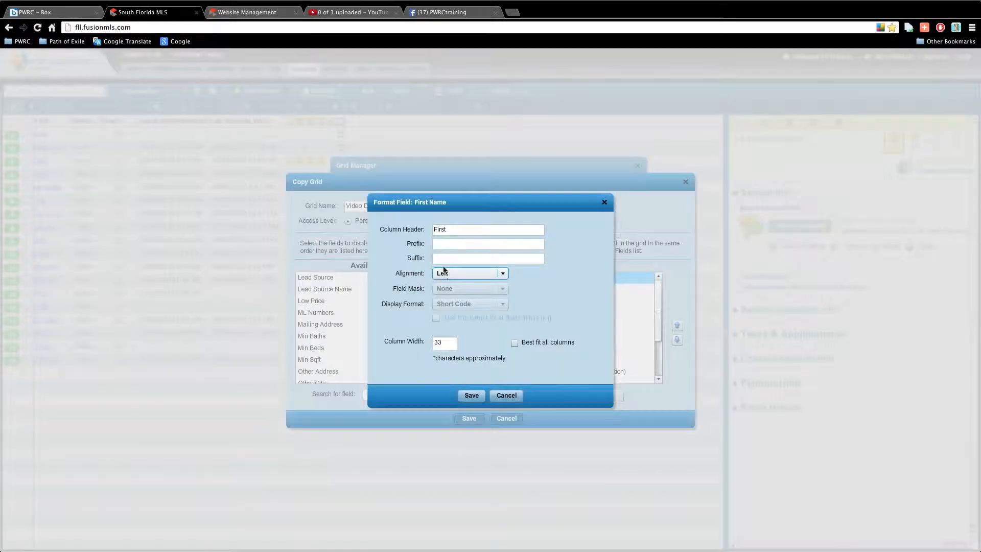
click(492, 273)
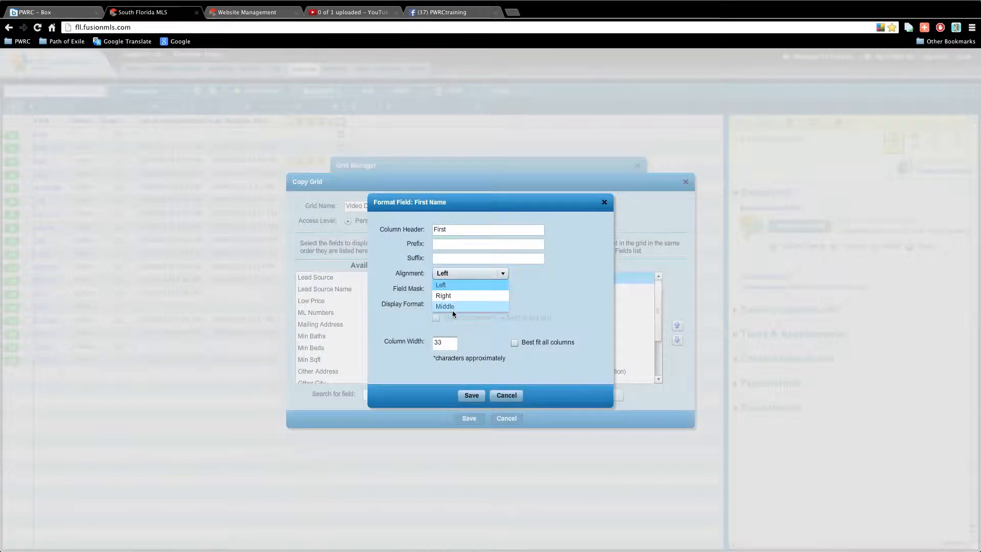
click(436, 344)
double_click(444, 342)
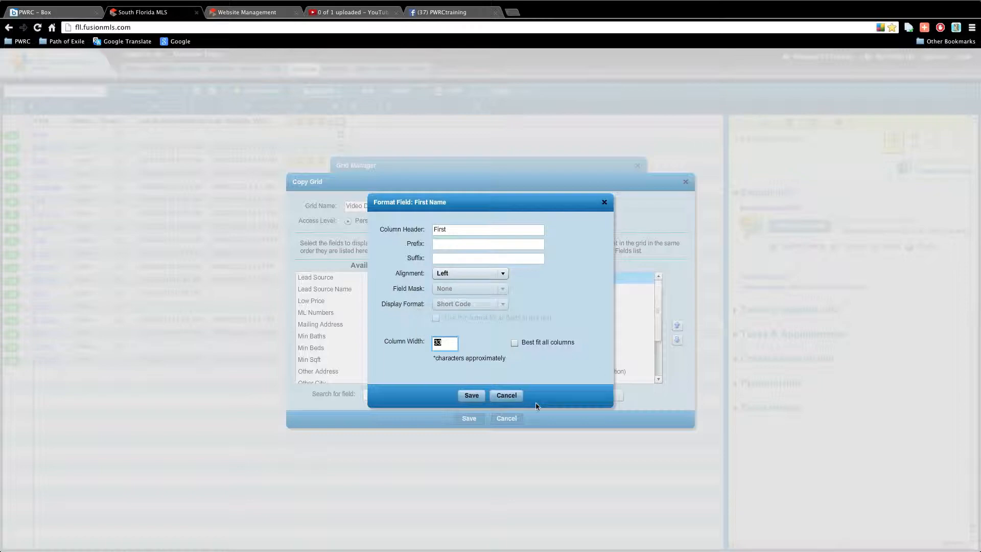
click(471, 395)
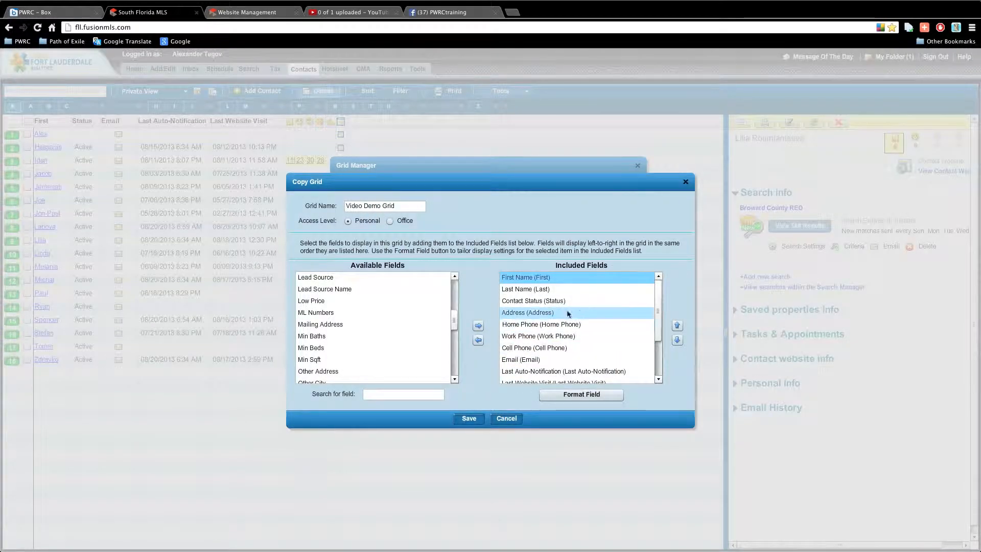
click(469, 419)
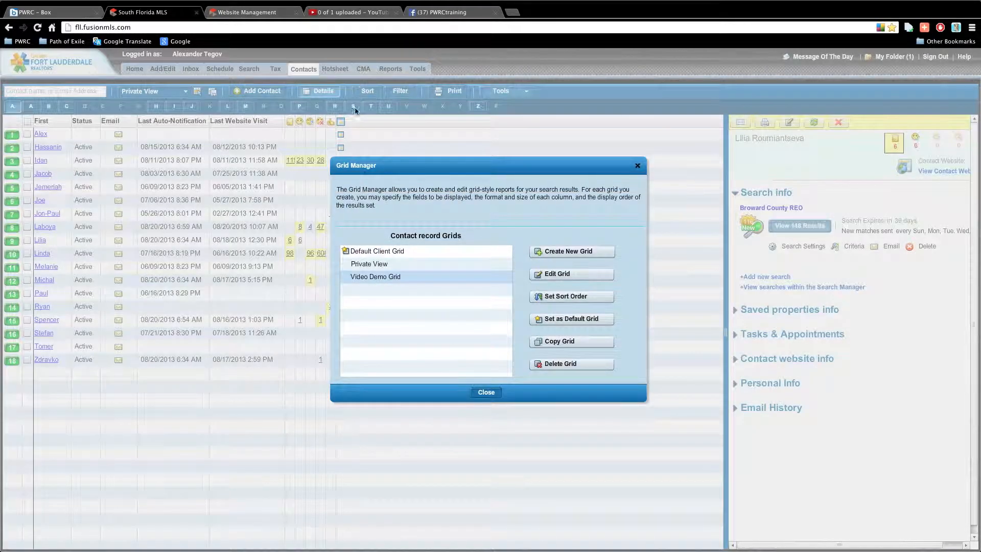
Select Video Demo Grid and close Grid Manager to list the contacts in that layout.
click(377, 278)
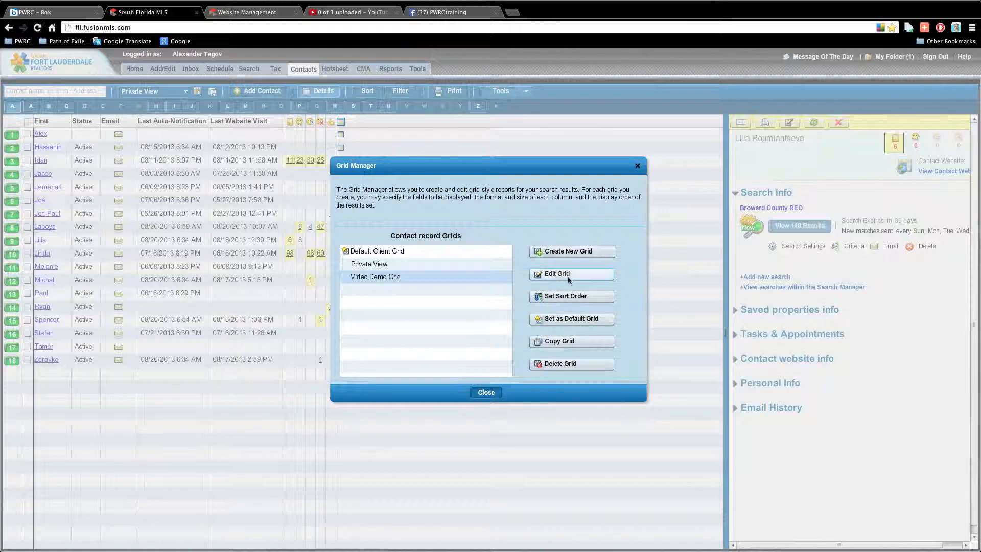
click(487, 392)
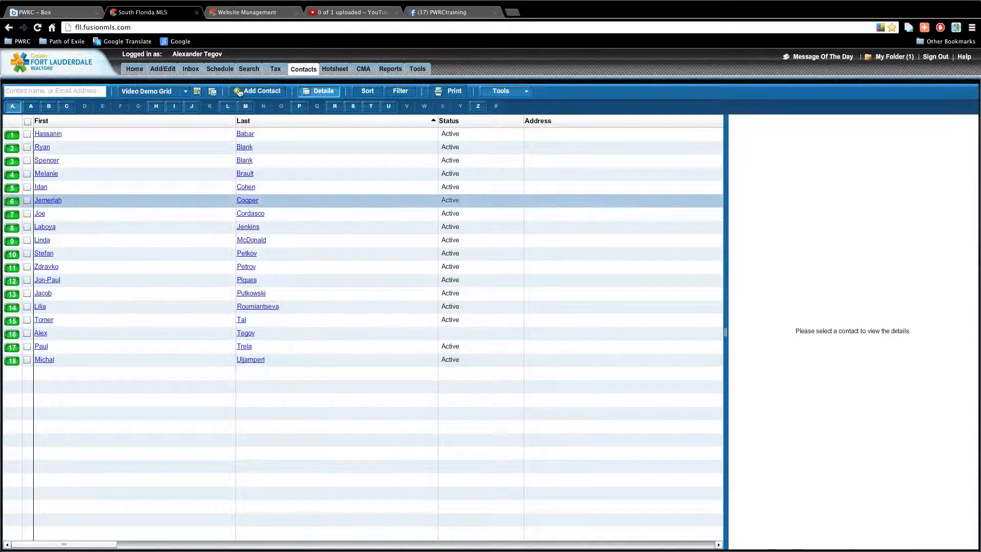
click(146, 93)
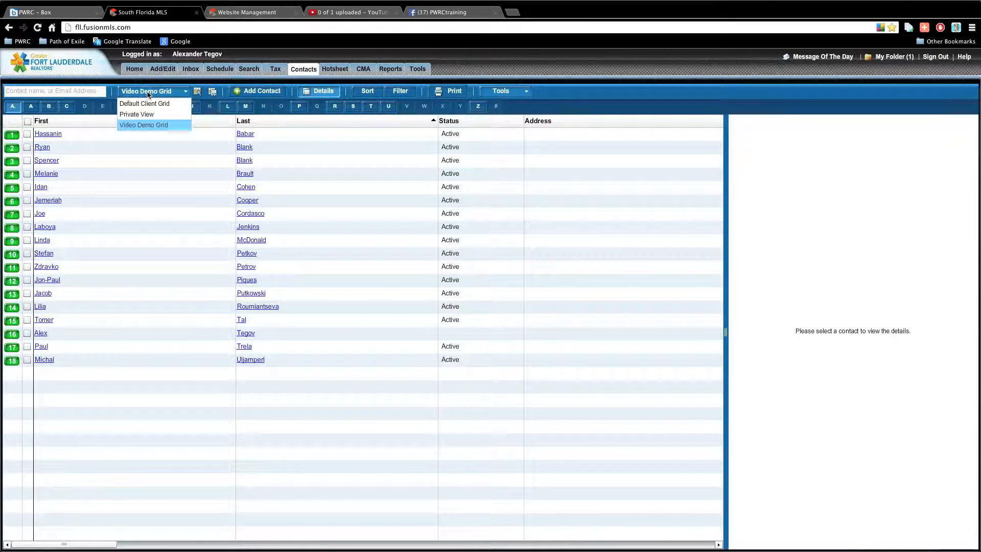
click(173, 93)
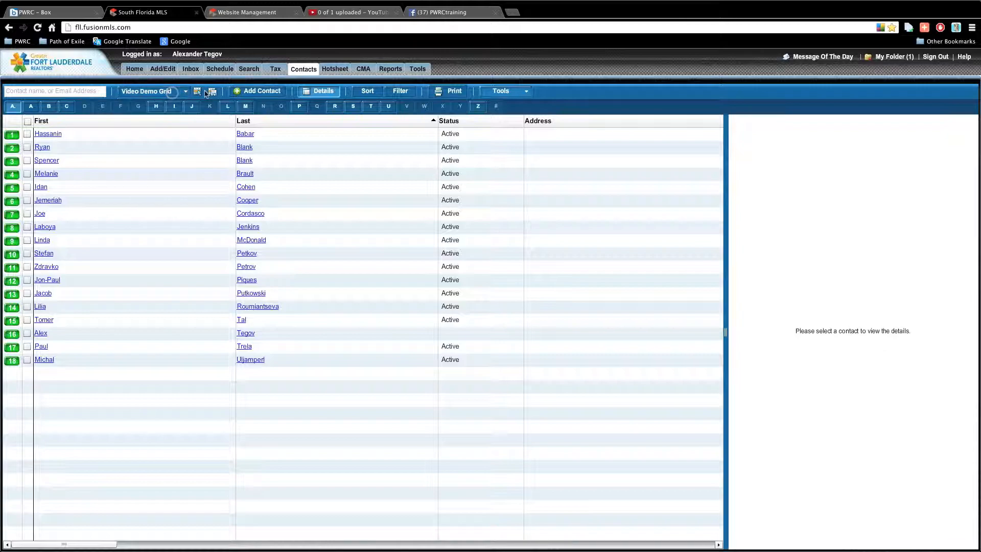
click(254, 92)
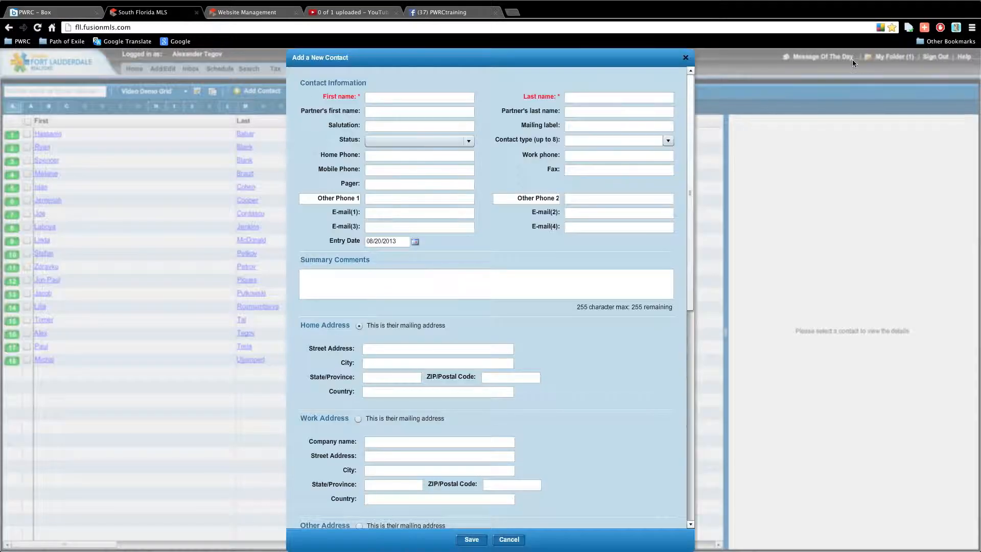
click(687, 58)
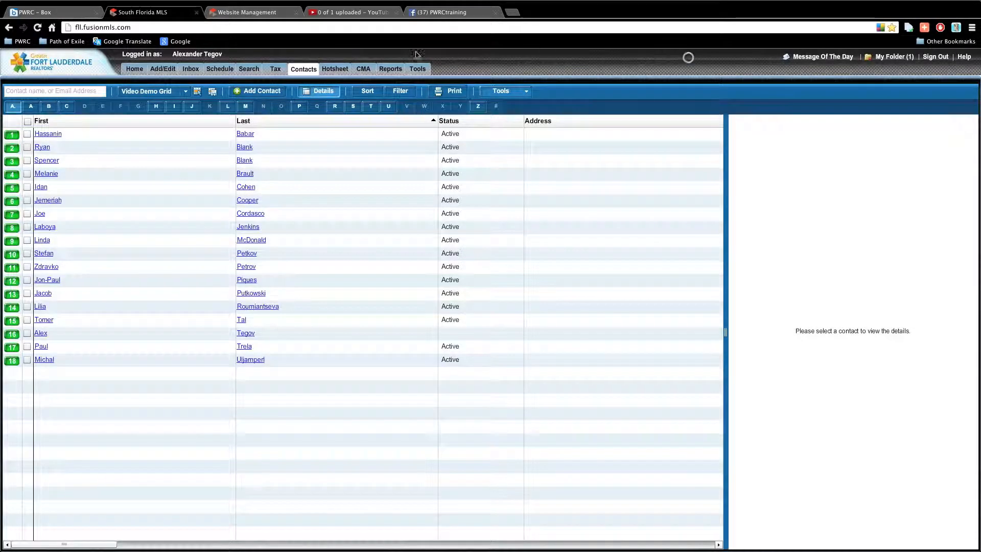
mouse_move(297, 71)
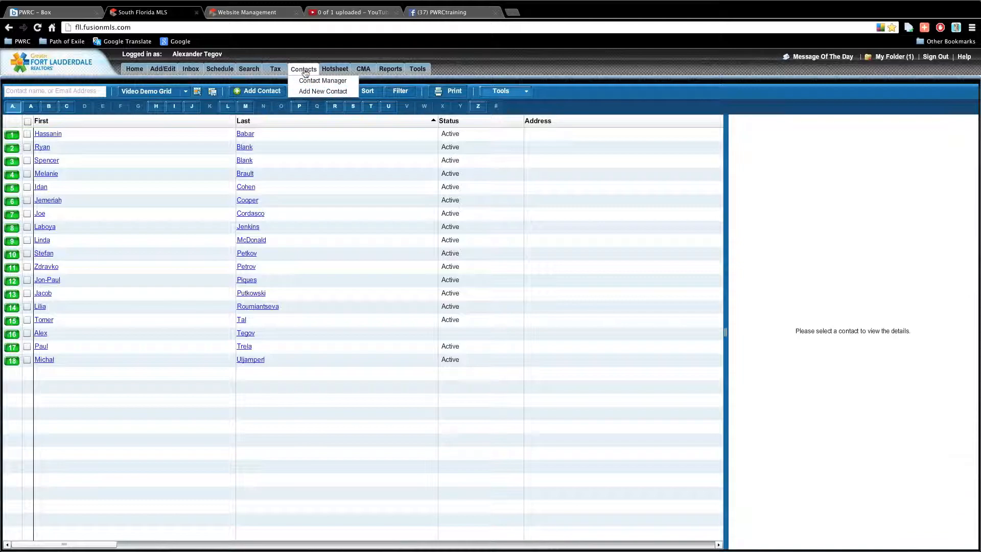
Set the primary sort field to first name, leaving secondary and tie-breaker sorts unchanged.
click(367, 91)
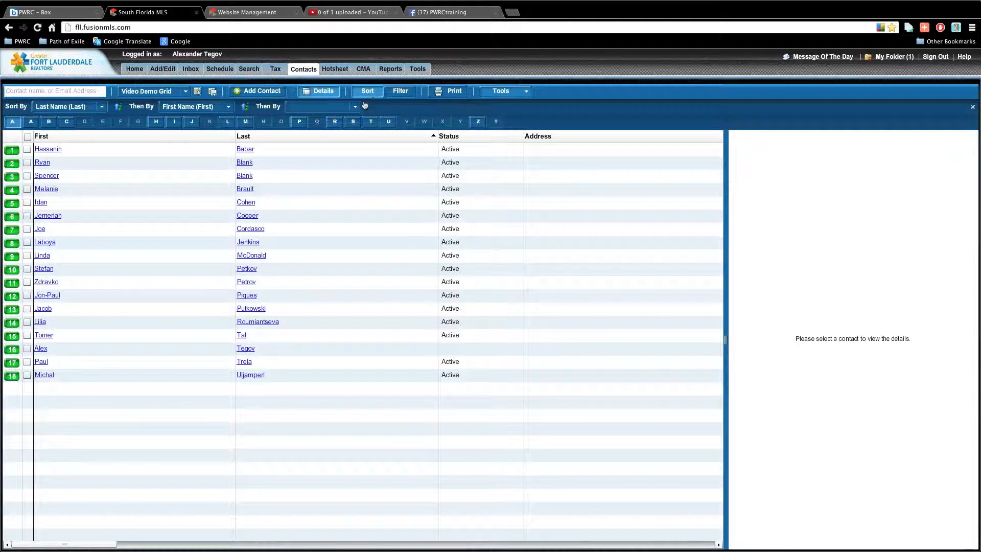
click(103, 107)
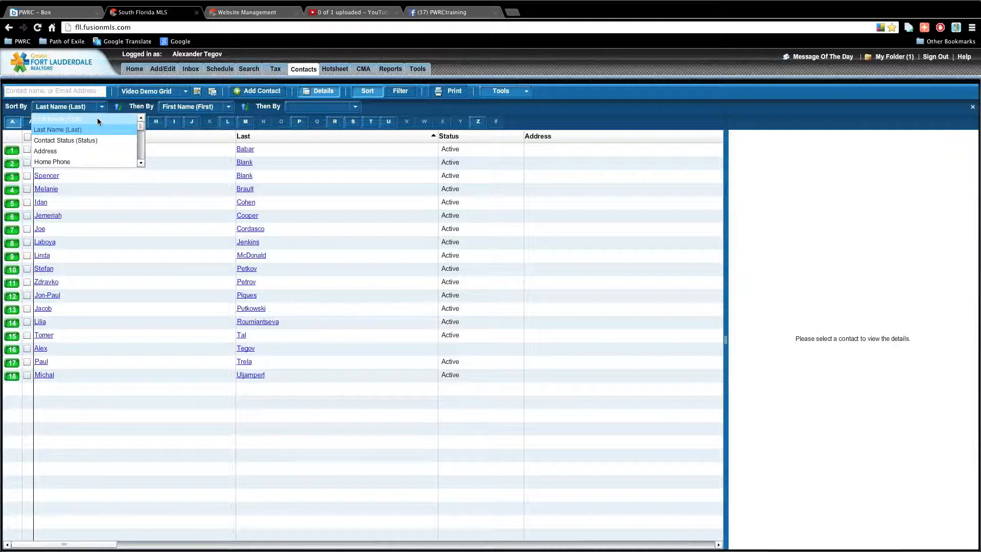
click(98, 119)
click(99, 107)
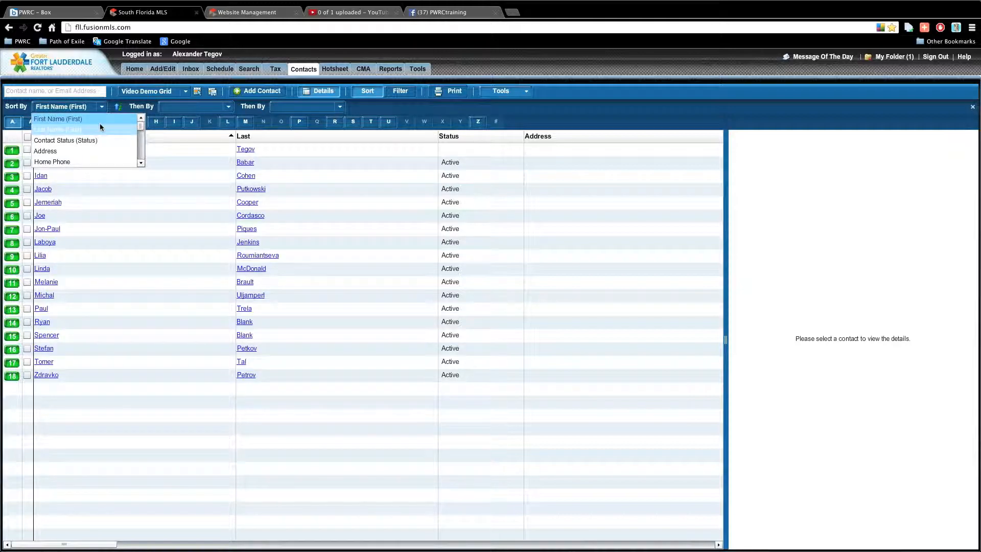
click(101, 121)
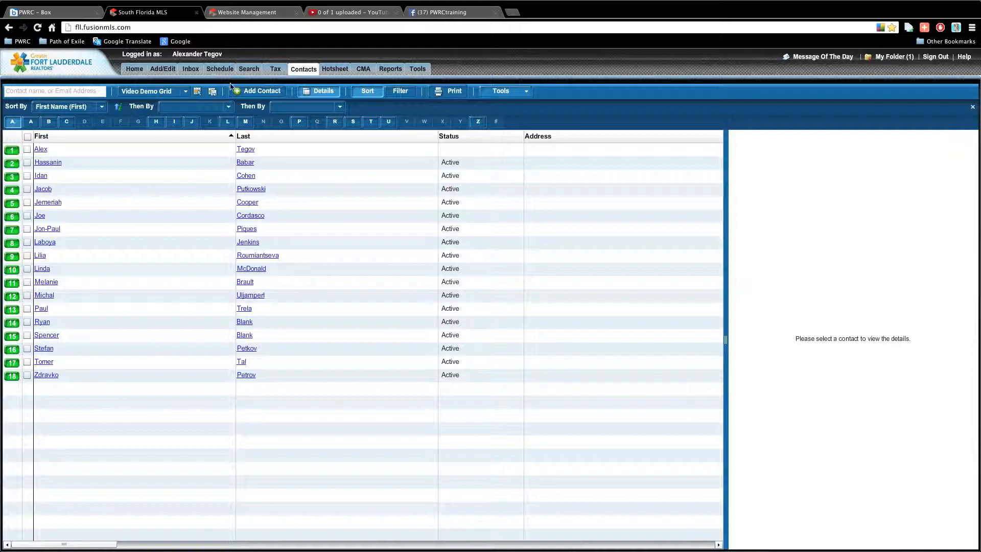
click(174, 106)
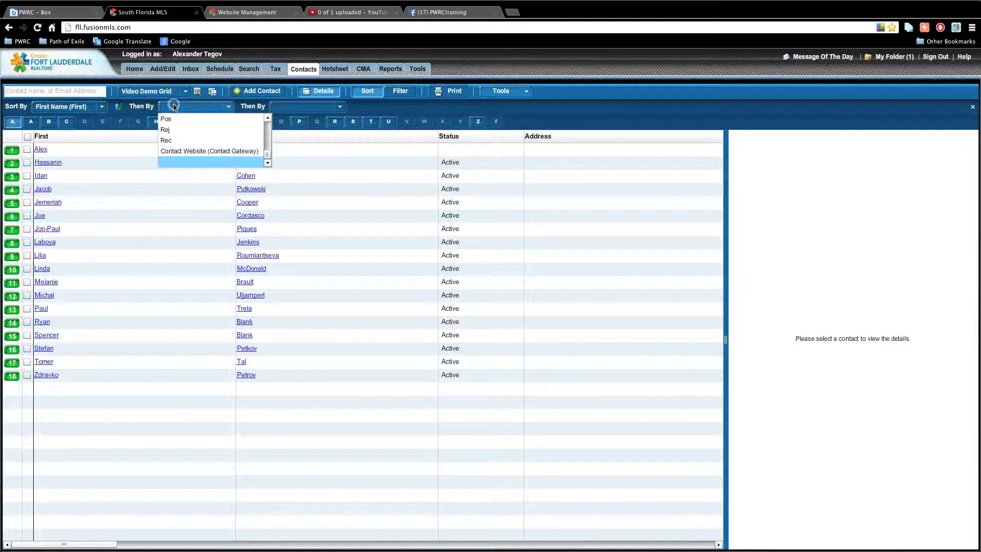
click(175, 106)
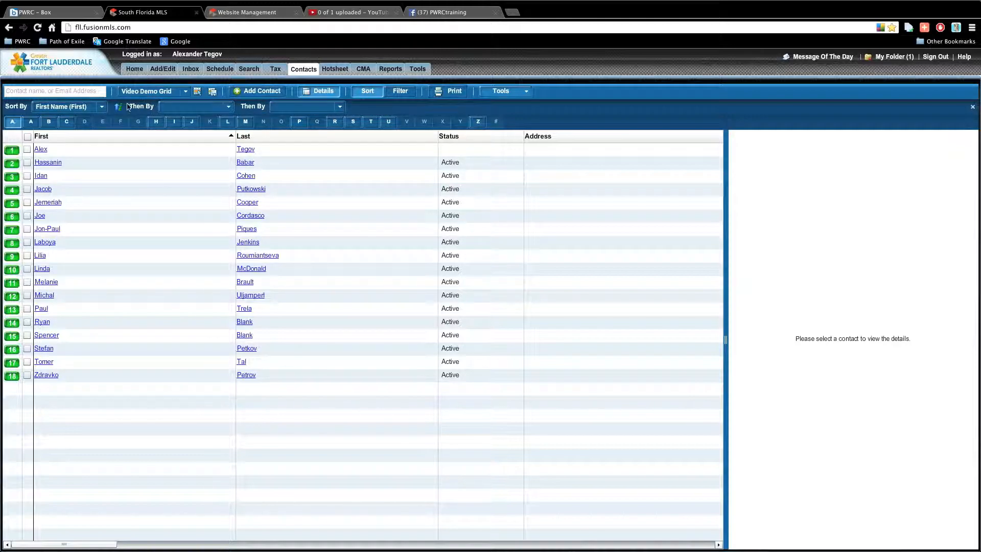
click(104, 107)
click(105, 107)
click(186, 92)
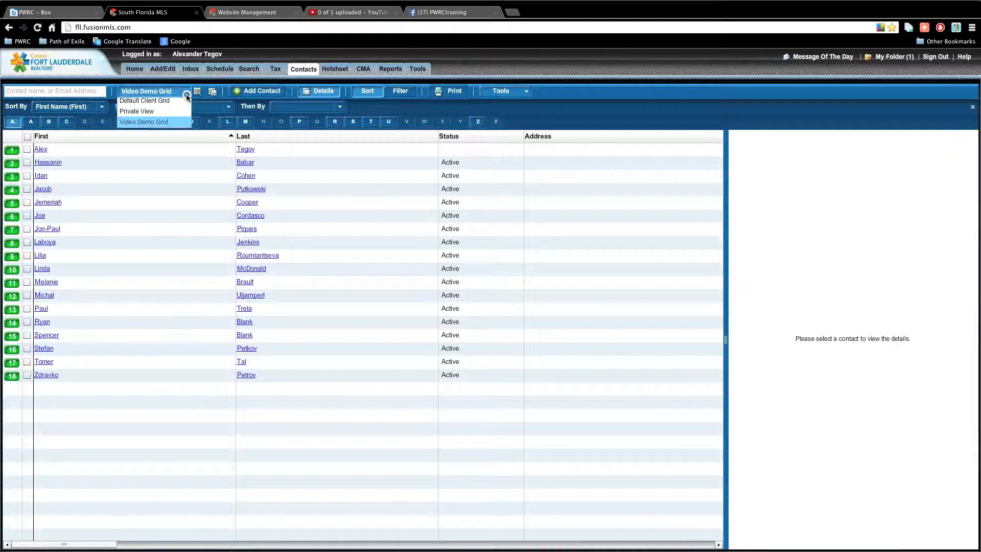
click(206, 113)
click(286, 107)
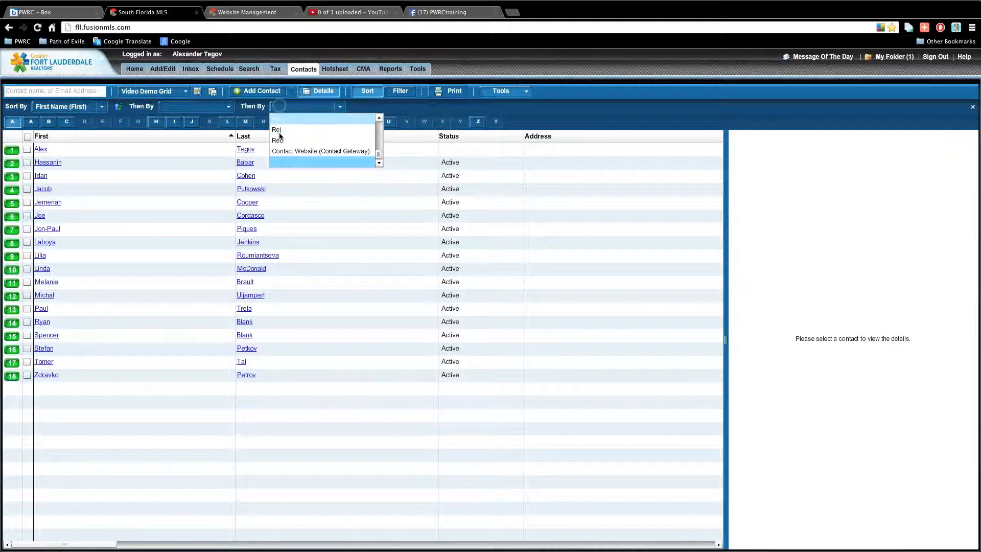
click(286, 108)
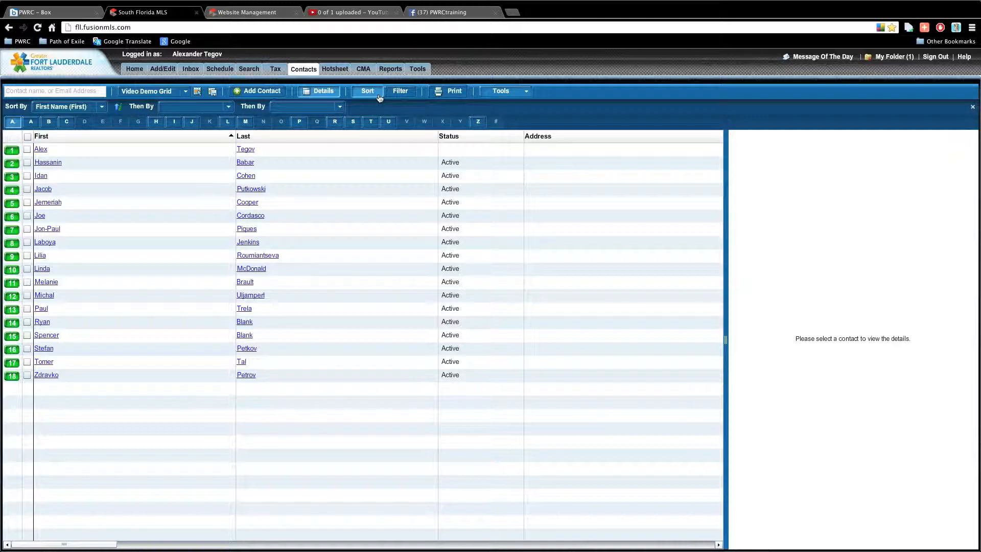
Sort contacts by the First column in descending order and show the filter options.
click(192, 136)
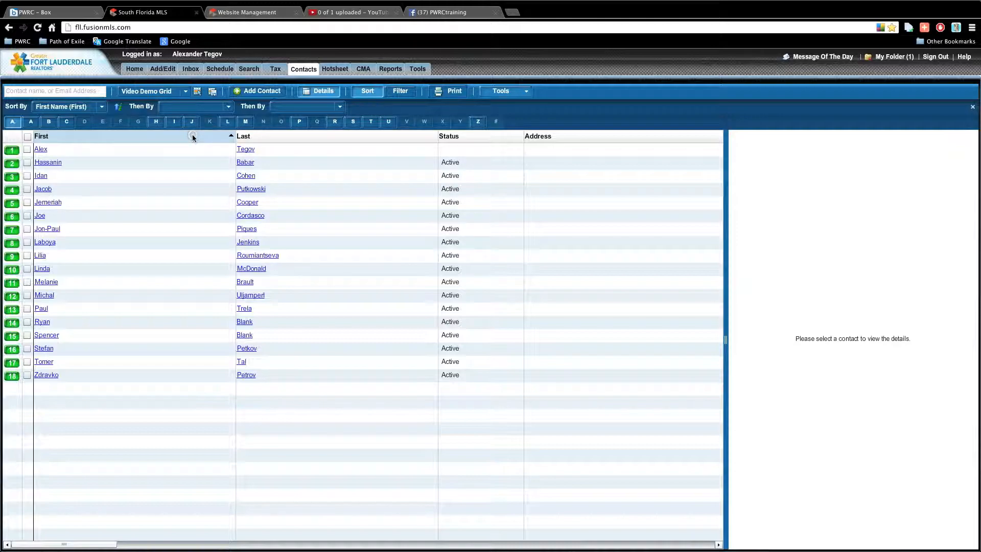
click(226, 135)
click(228, 137)
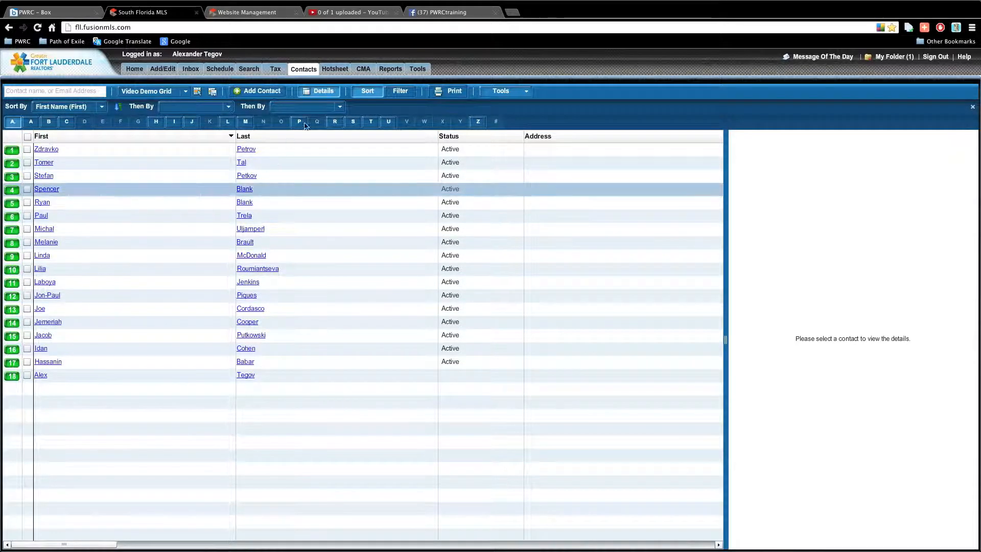
click(396, 94)
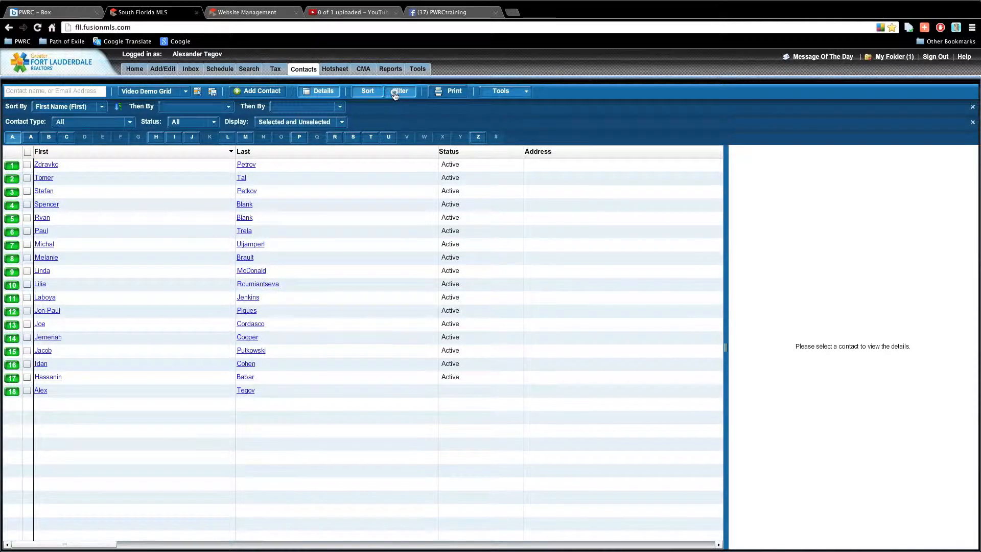
click(117, 125)
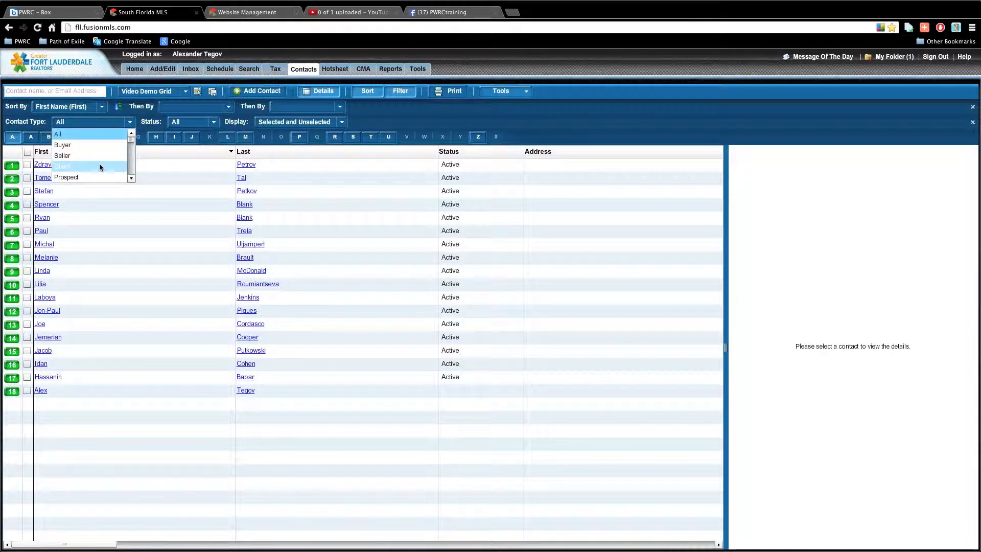
click(131, 178)
click(131, 178)
click(131, 177)
click(131, 177)
click(131, 178)
click(131, 178)
click(131, 178)
click(131, 178)
click(131, 178)
click(130, 178)
click(131, 178)
click(130, 178)
click(131, 178)
click(130, 178)
click(131, 178)
click(131, 178)
click(131, 177)
click(131, 177)
click(131, 178)
click(130, 177)
click(131, 178)
click(131, 178)
click(131, 178)
click(130, 178)
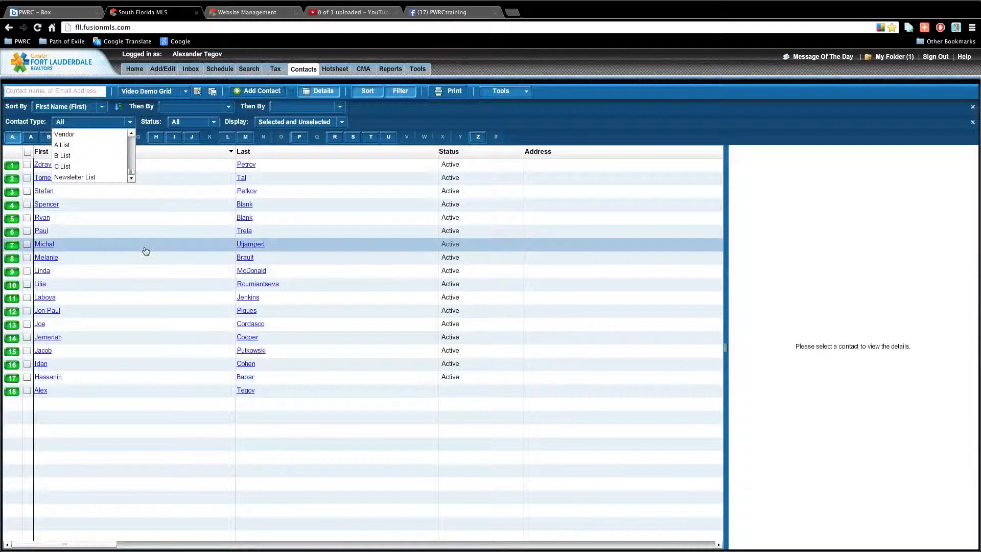
click(128, 123)
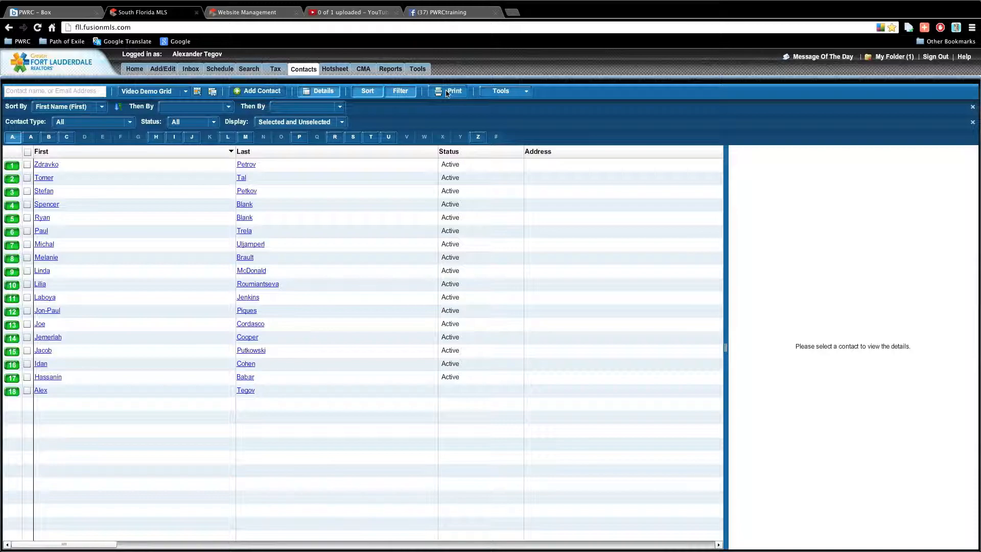
click(484, 94)
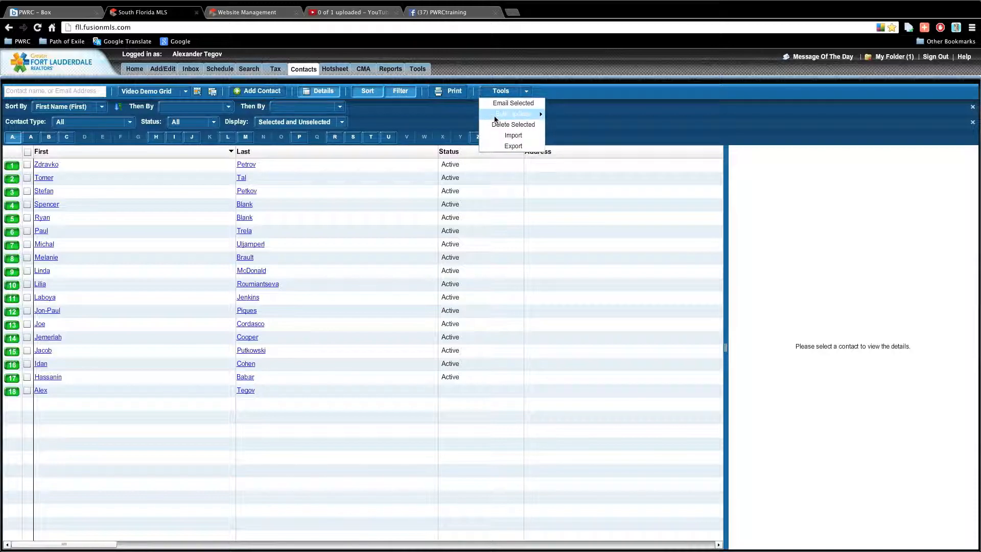
mouse_move(495, 119)
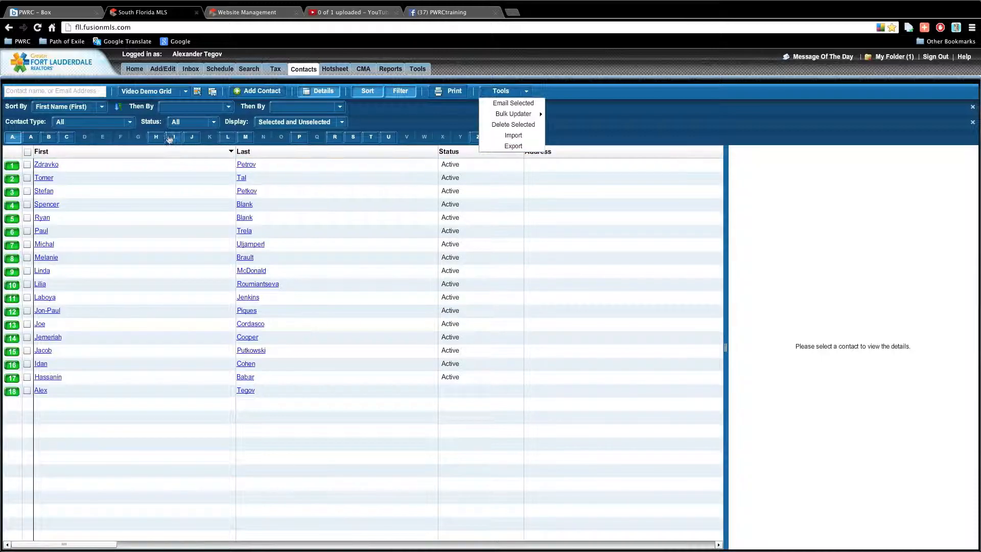
click(303, 82)
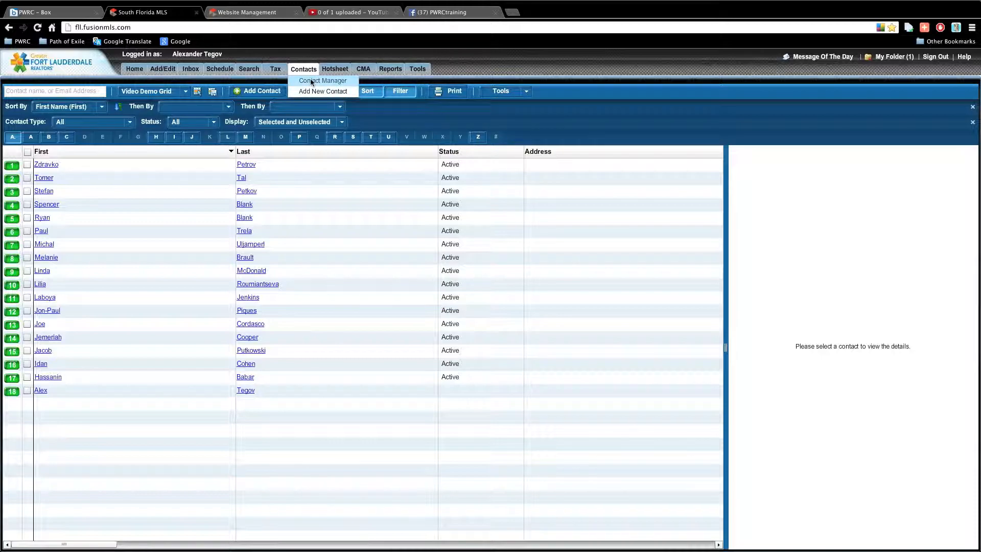
Return to the Contact Manager grid and preview the first contact.
click(127, 72)
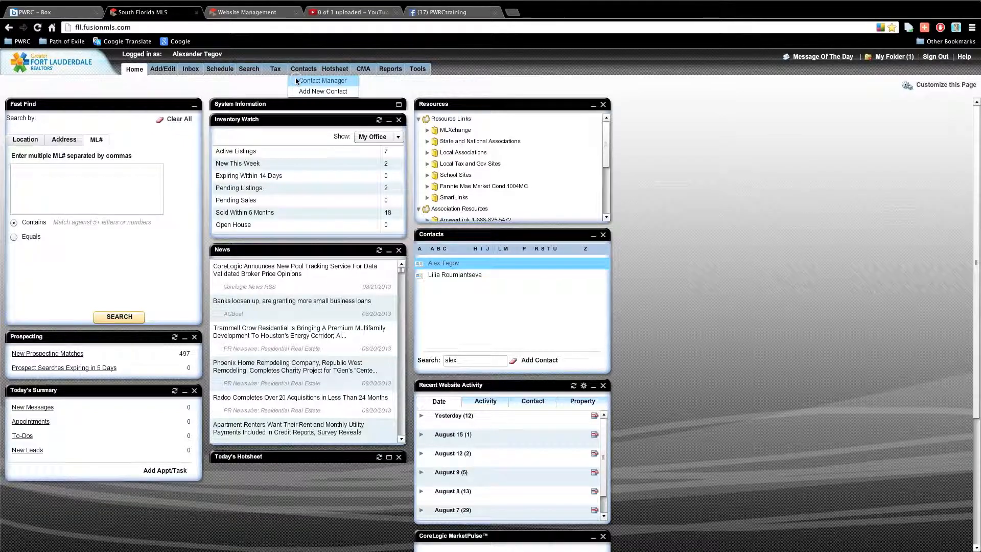
click(296, 80)
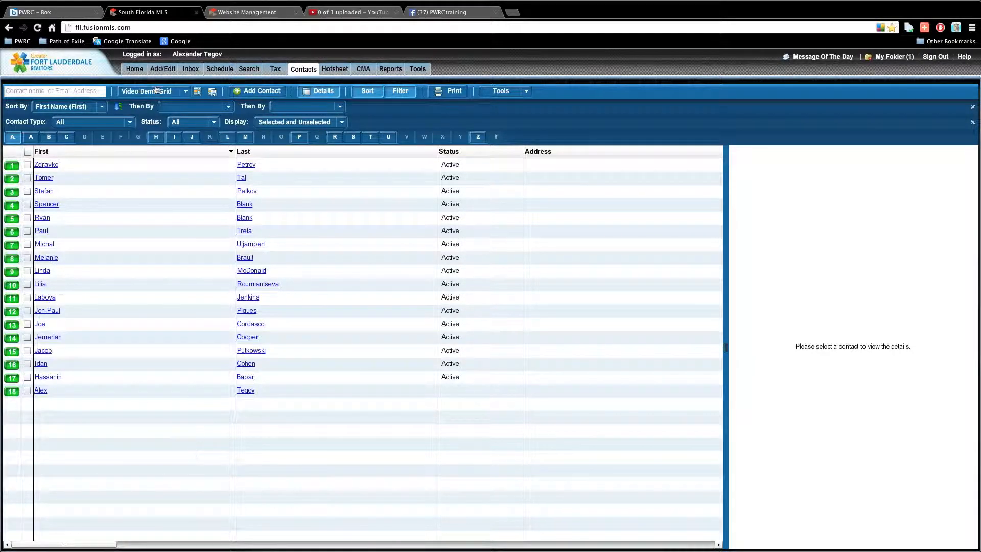
click(94, 168)
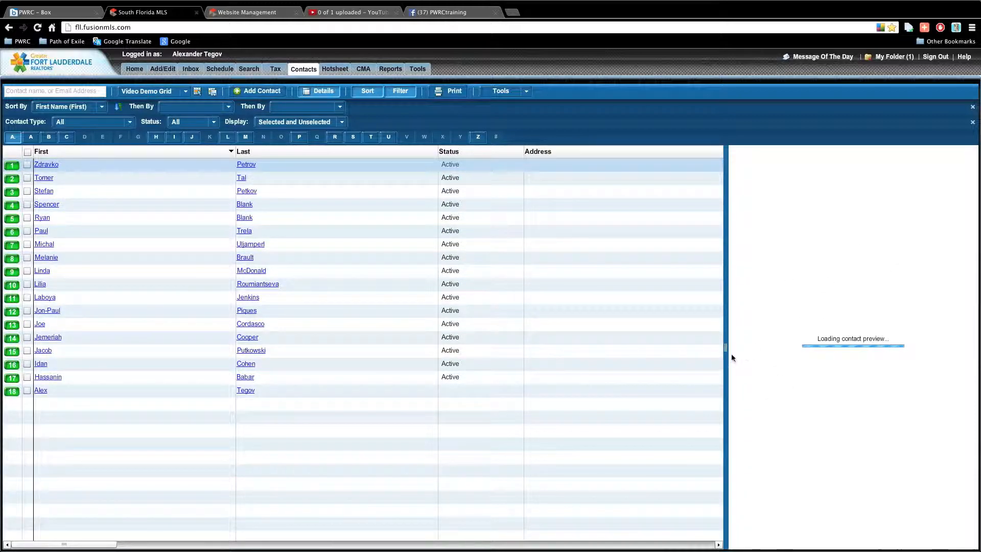
Widen the preview panel, toggle Details off and on, and reselect the first contact.
drag(729, 351, 488, 337)
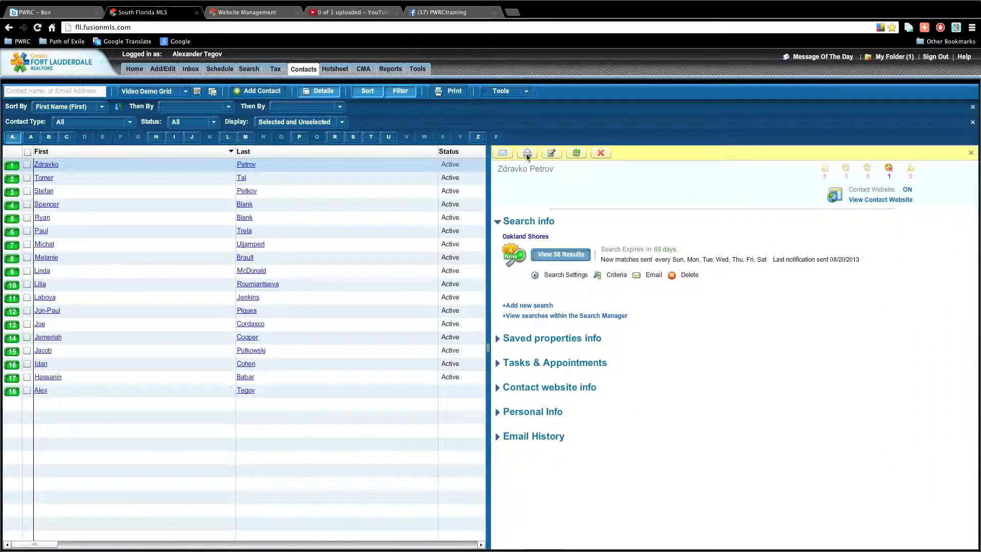
click(325, 93)
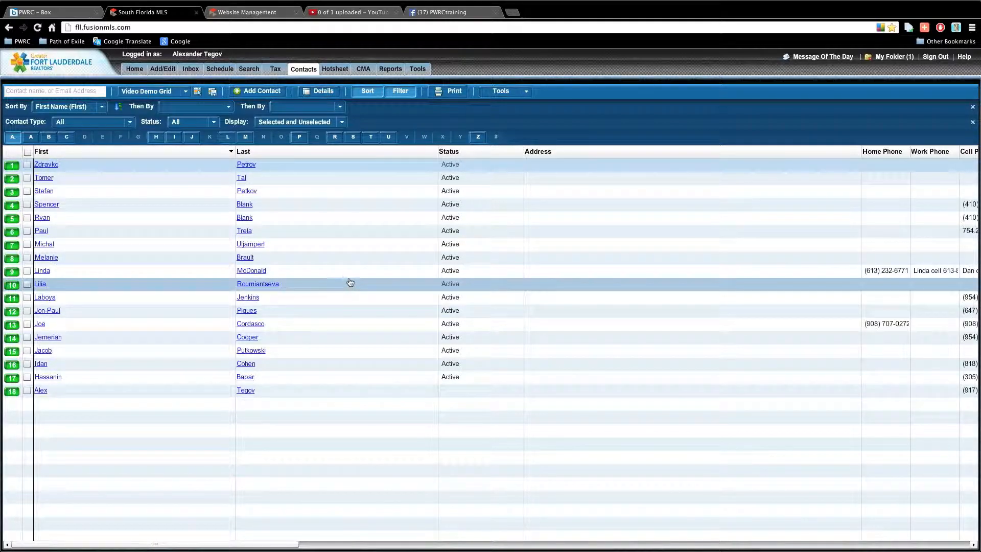
click(320, 91)
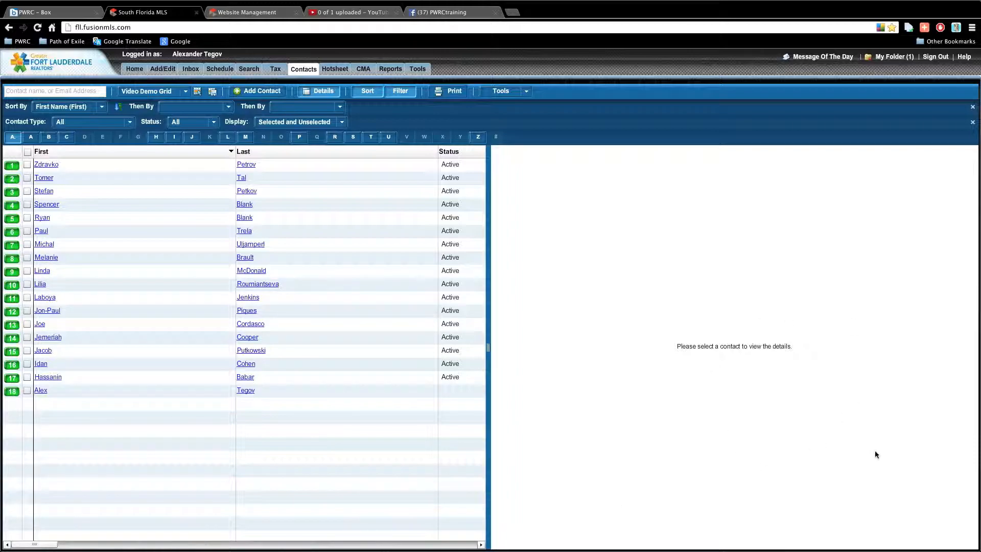
click(320, 170)
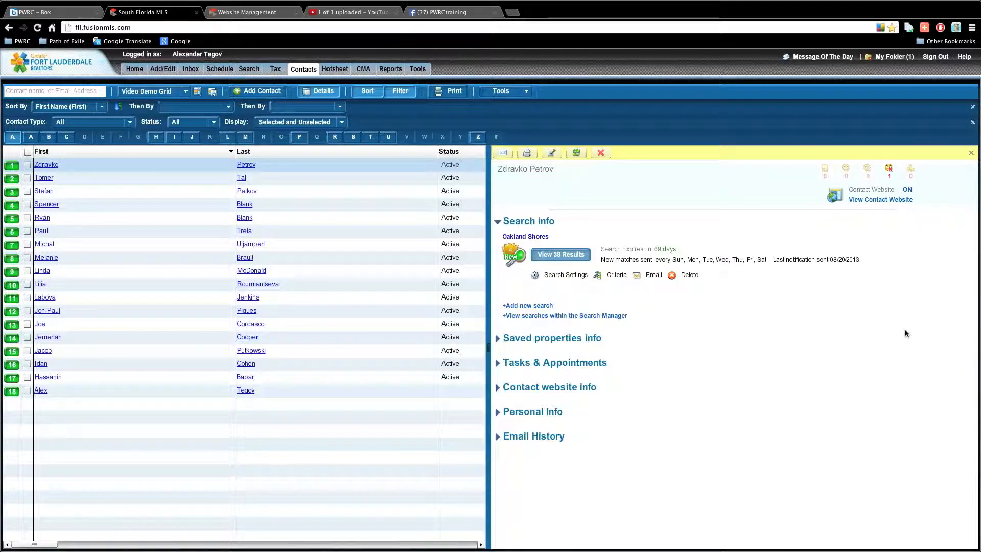
click(548, 275)
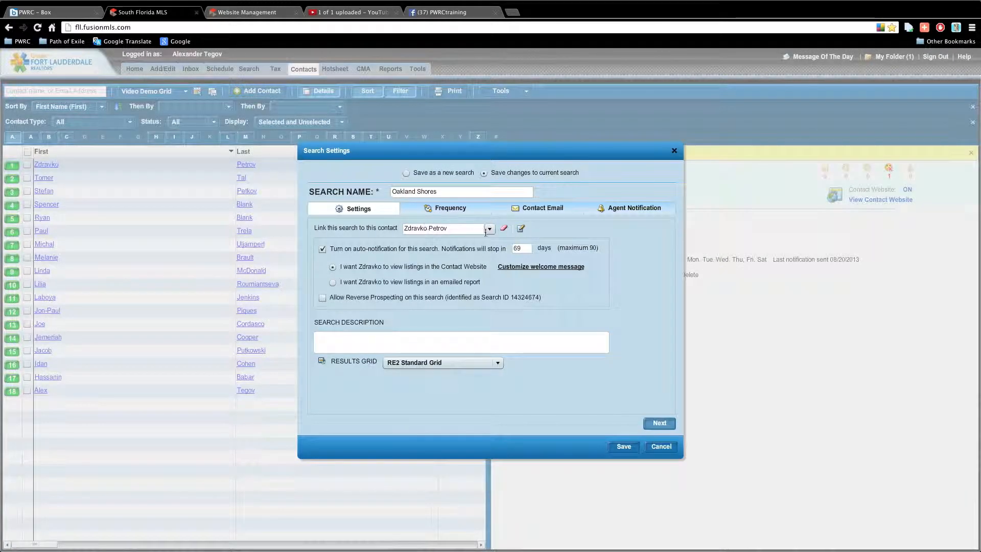
double_click(530, 249)
click(540, 209)
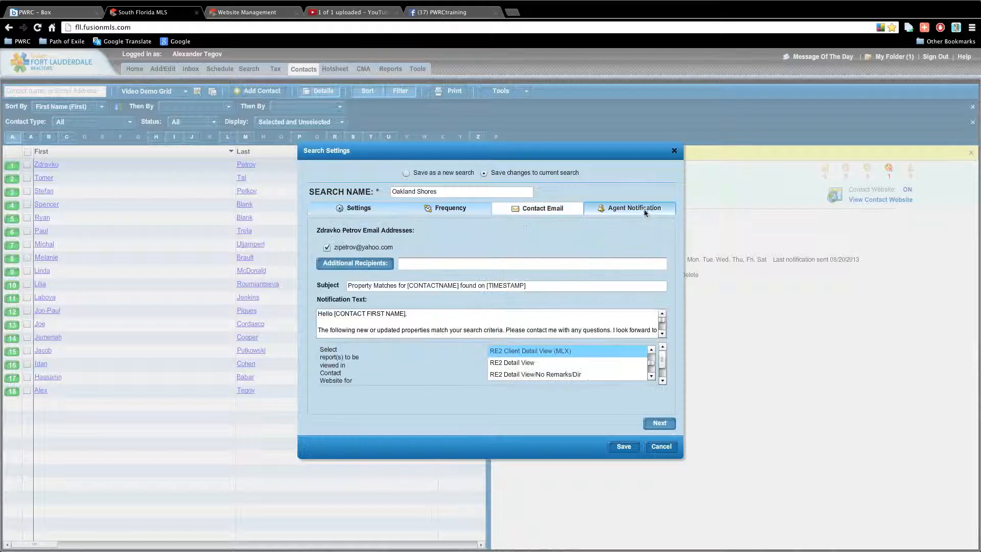
click(675, 151)
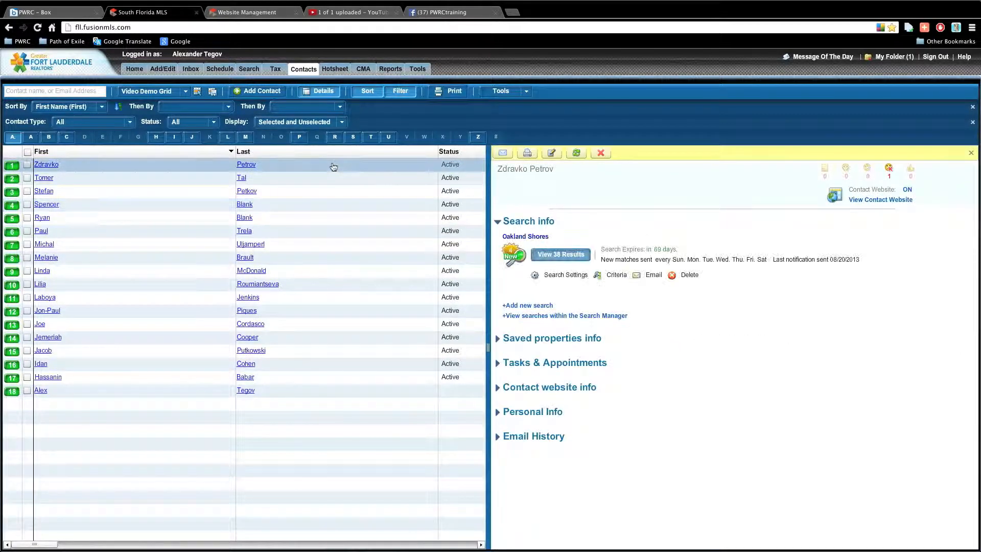
click(612, 277)
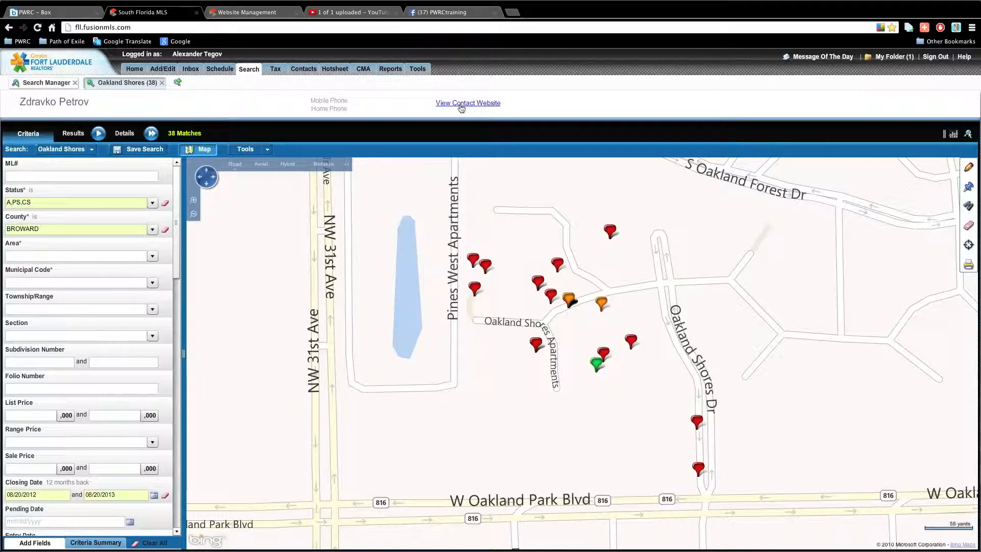
click(84, 102)
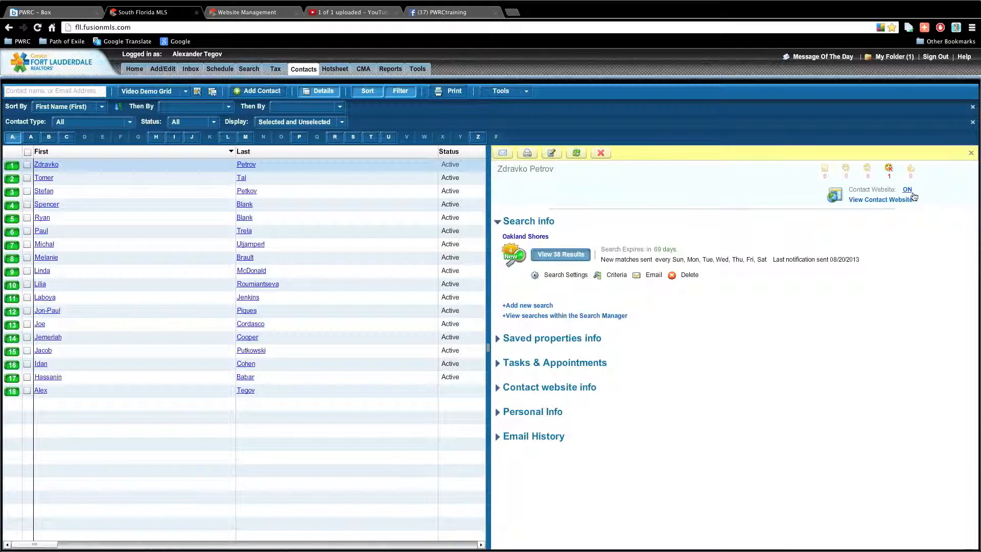
Open the contact's client website, view Oakland Shores properties there, and return to the MLS tab.
click(909, 202)
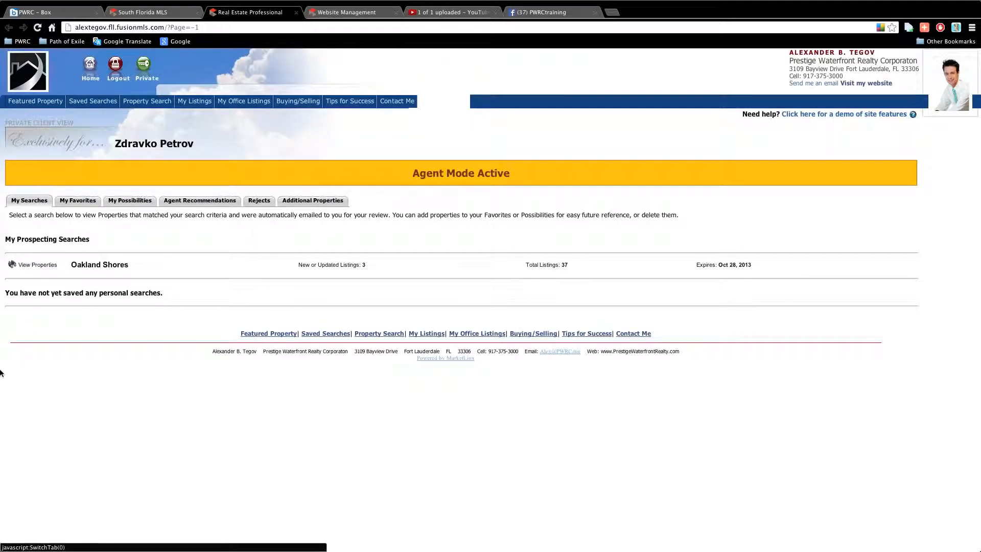
click(39, 266)
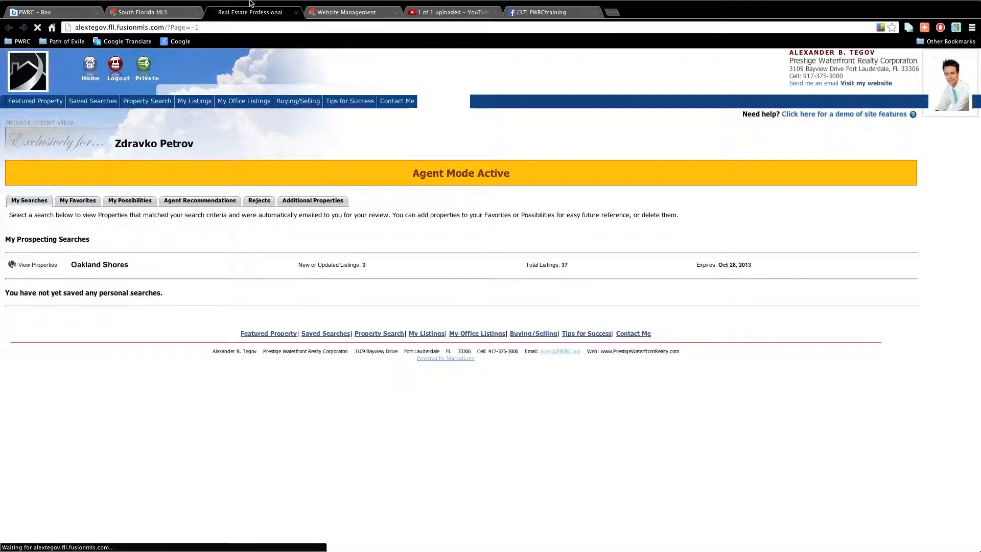
click(144, 12)
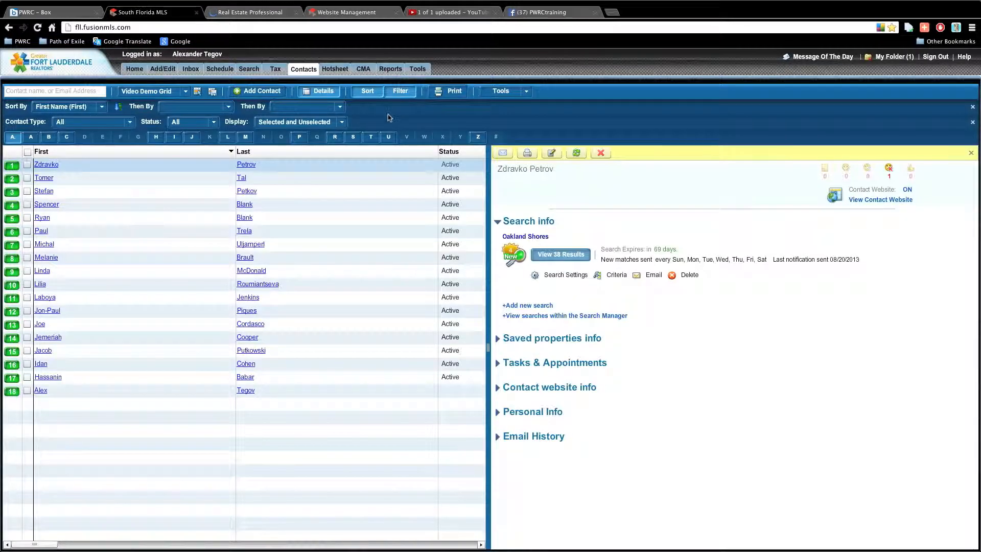